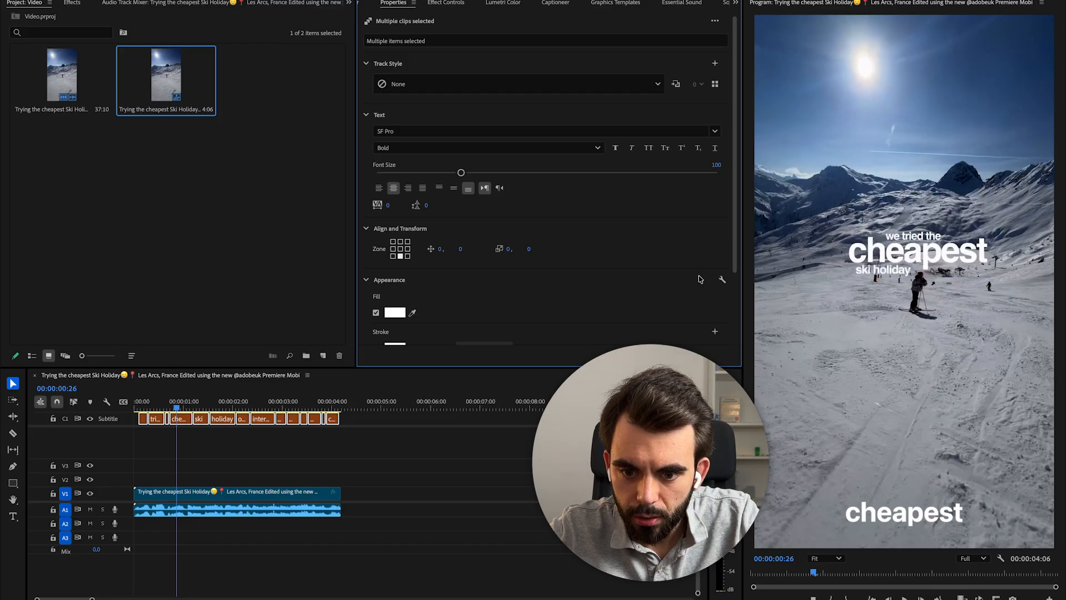
Step: Set the tracking of all the selected caption clips to -40
drag(389, 208, 369, 208)
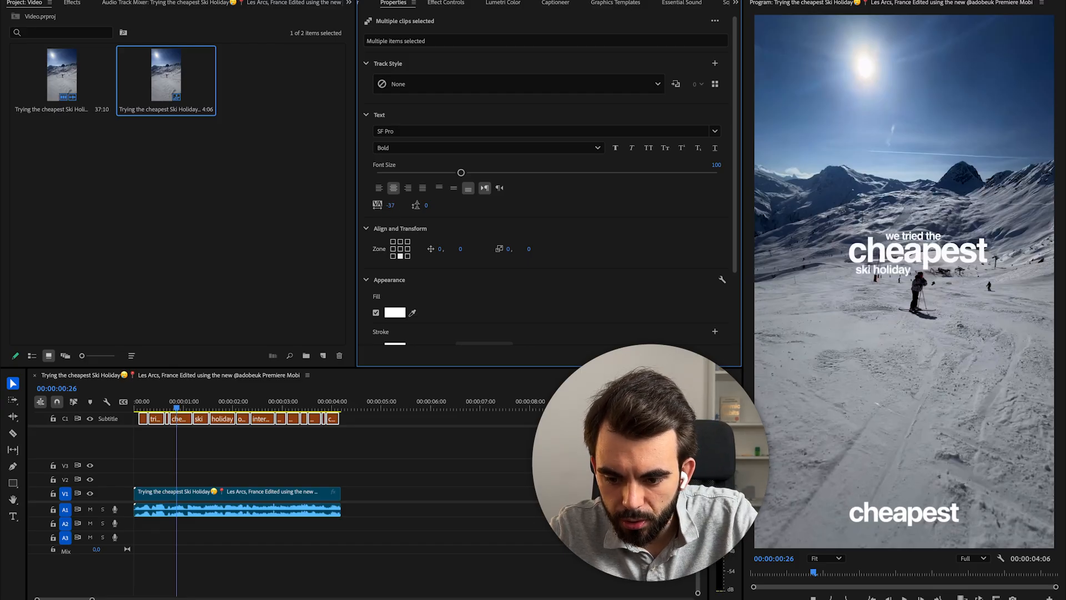
click(397, 205)
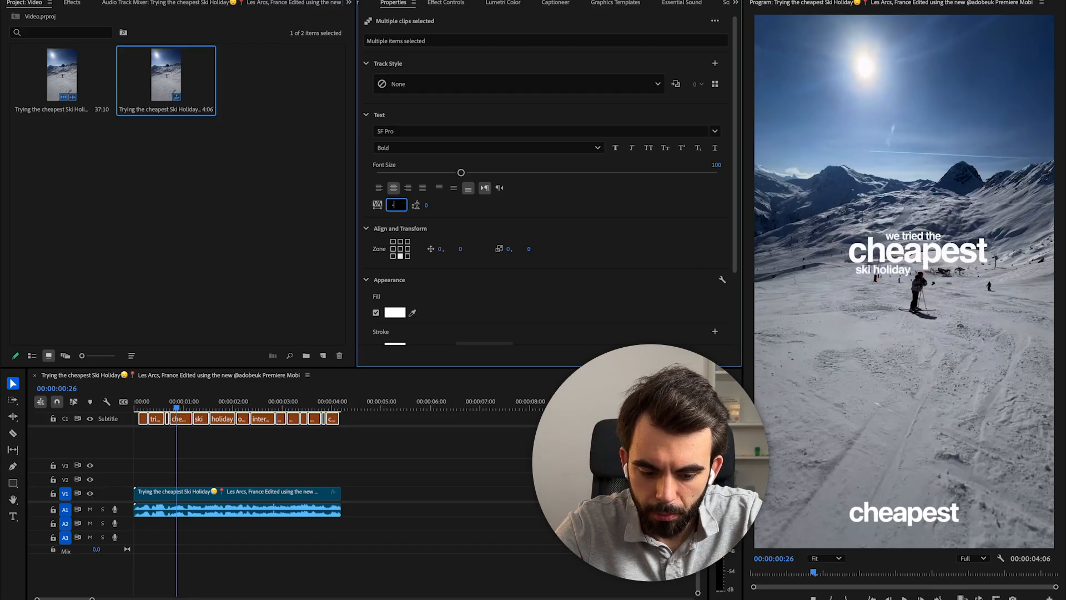
text(-40)
key(Return)
Step: Select all the clips on the Subtitle track and upgrade the captions to graphics
mouse_move(189, 404)
mouse_down()
mouse_move(228, 405)
mouse_move(165, 405)
mouse_move(174, 406)
mouse_up()
drag(354, 449, 116, 420)
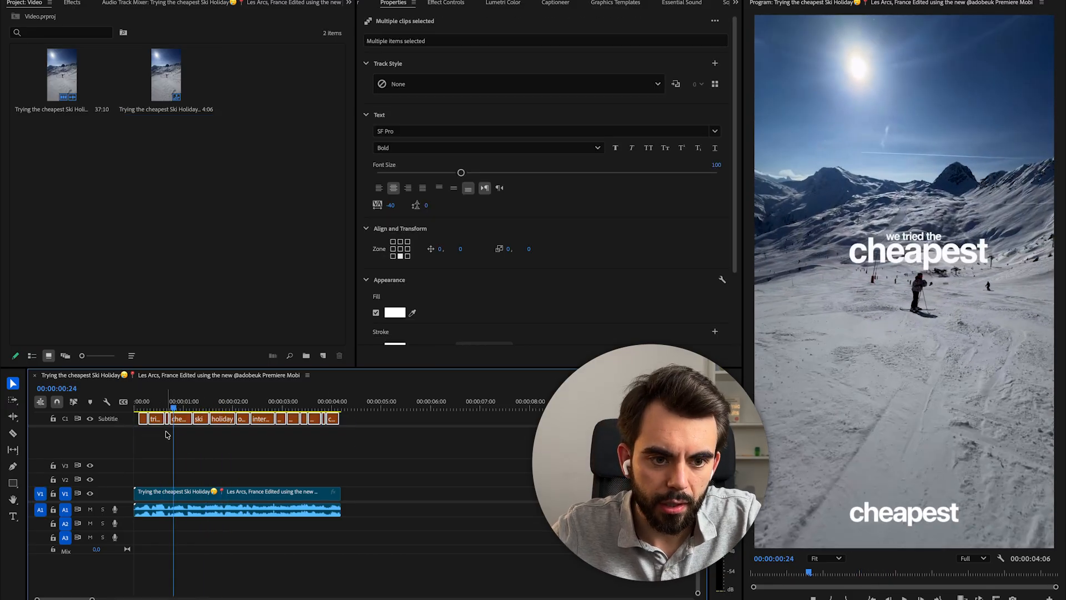
click(251, 10)
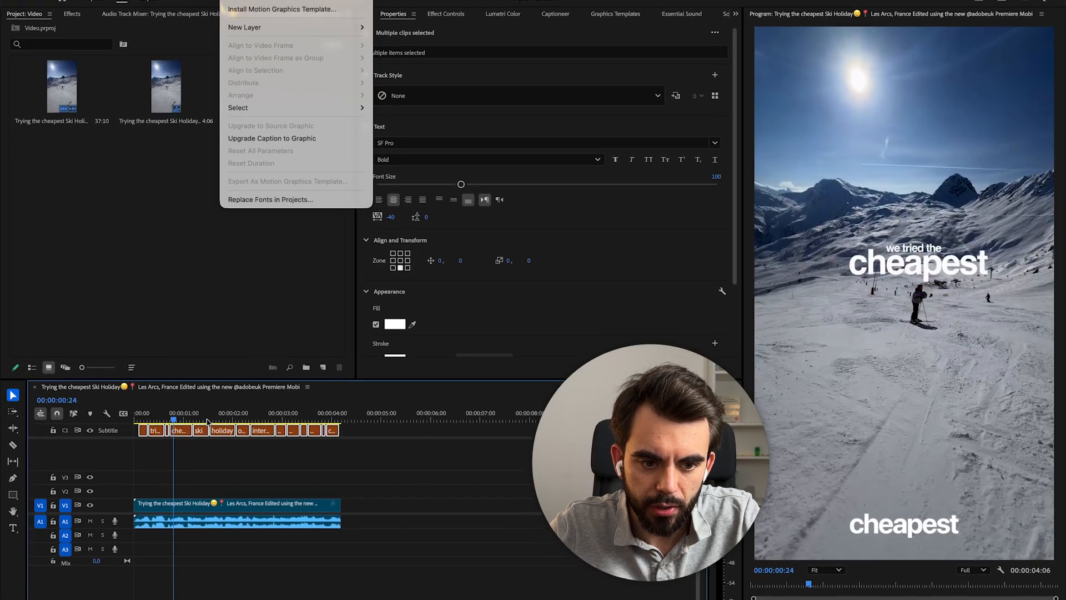
click(296, 171)
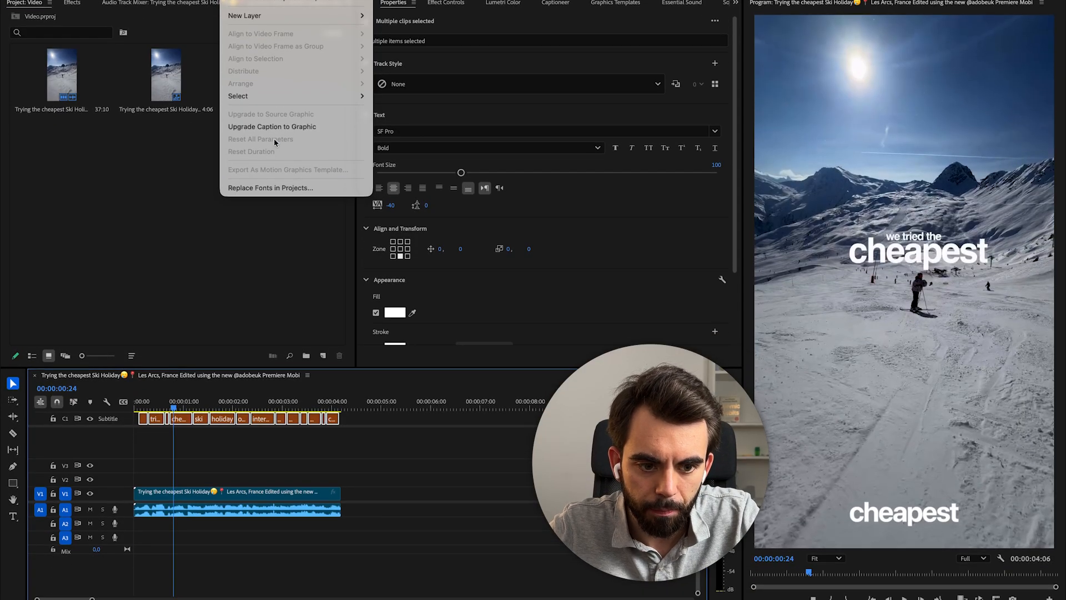
Step: Replace the caption graphics and the ski video clip with a linked After Effects composition
click(266, 494)
right_click(260, 494)
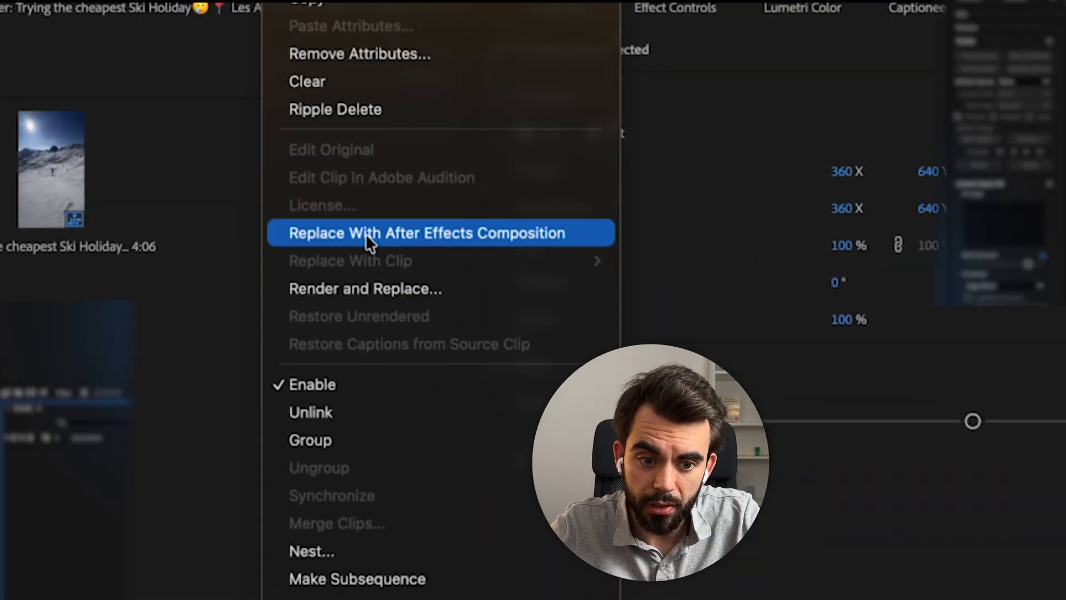
click(303, 103)
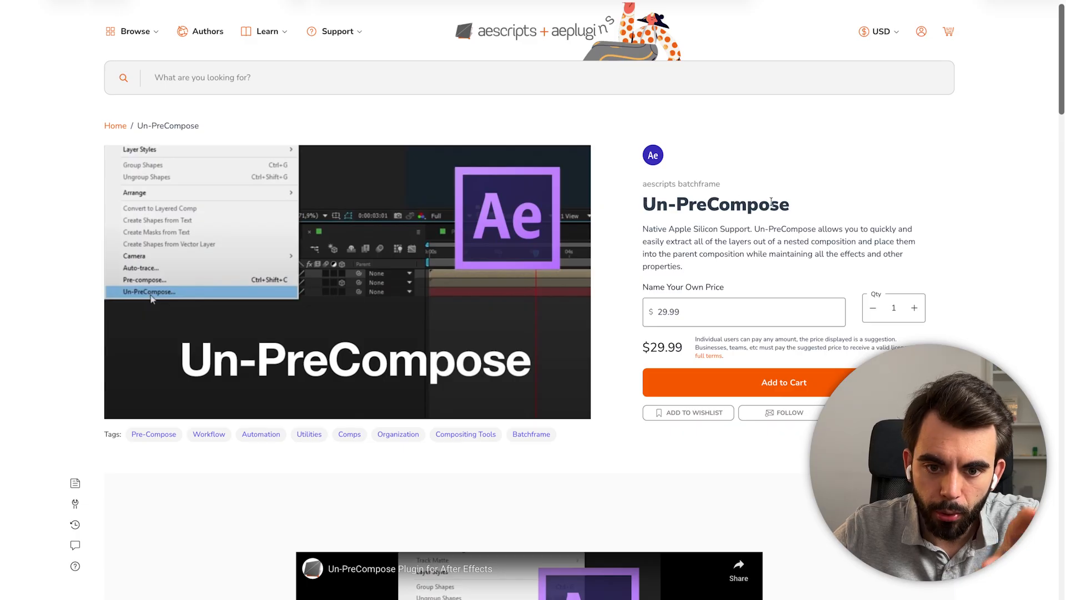
Step: On the aescripts page for Un-PreCompose, clear the suggested amount in the name-your-own-price field
click(710, 323)
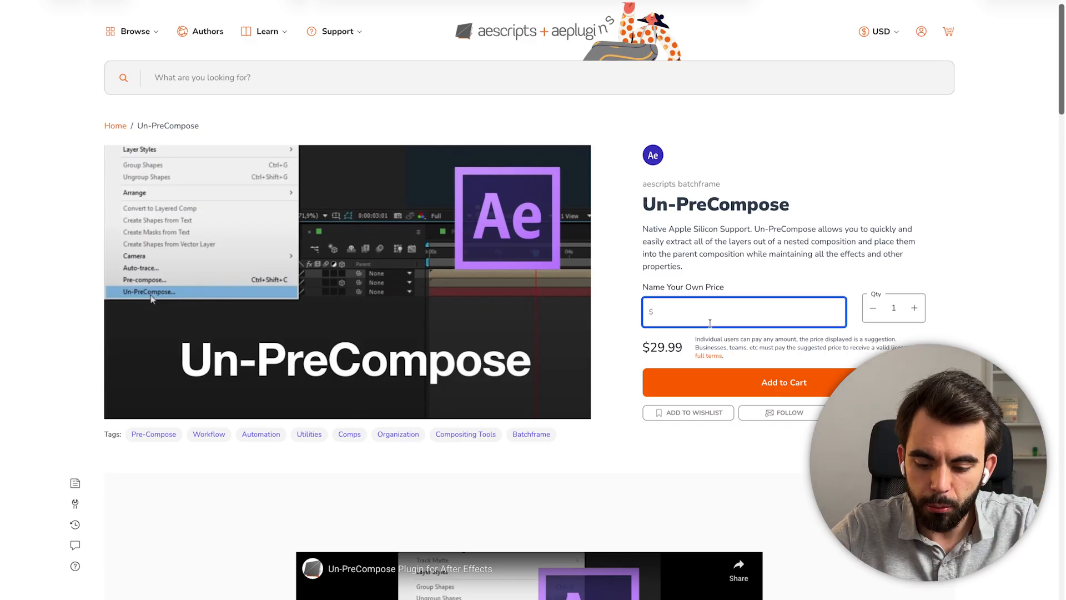
key(Return)
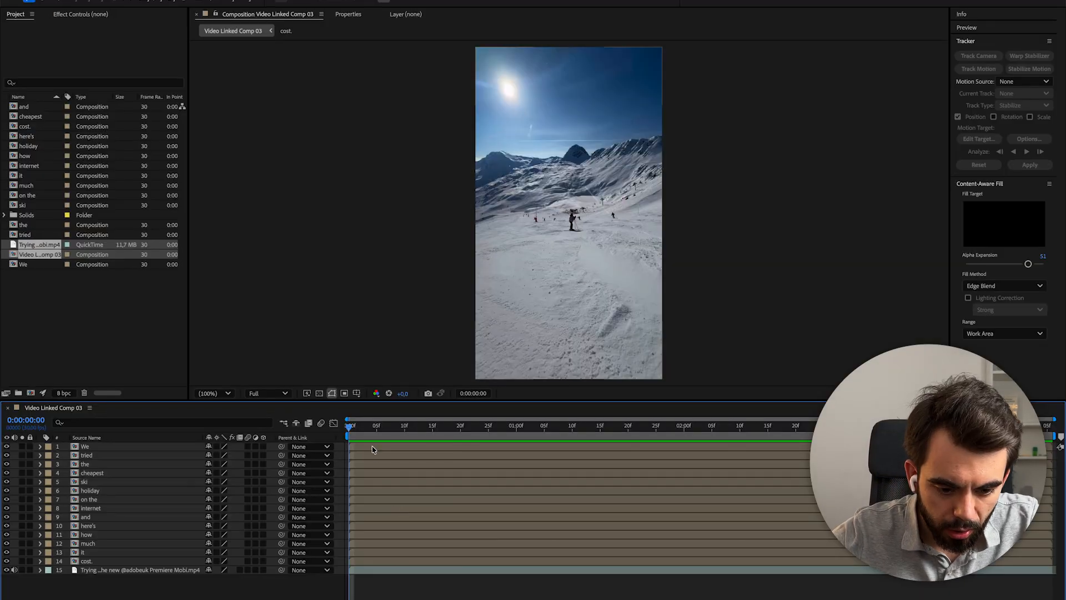
Step: In After Effects, un-precompose the 14 word layers from We to cost., copying the pre-comp attributes to the extracted layers
click(373, 448)
shift+click(396, 562)
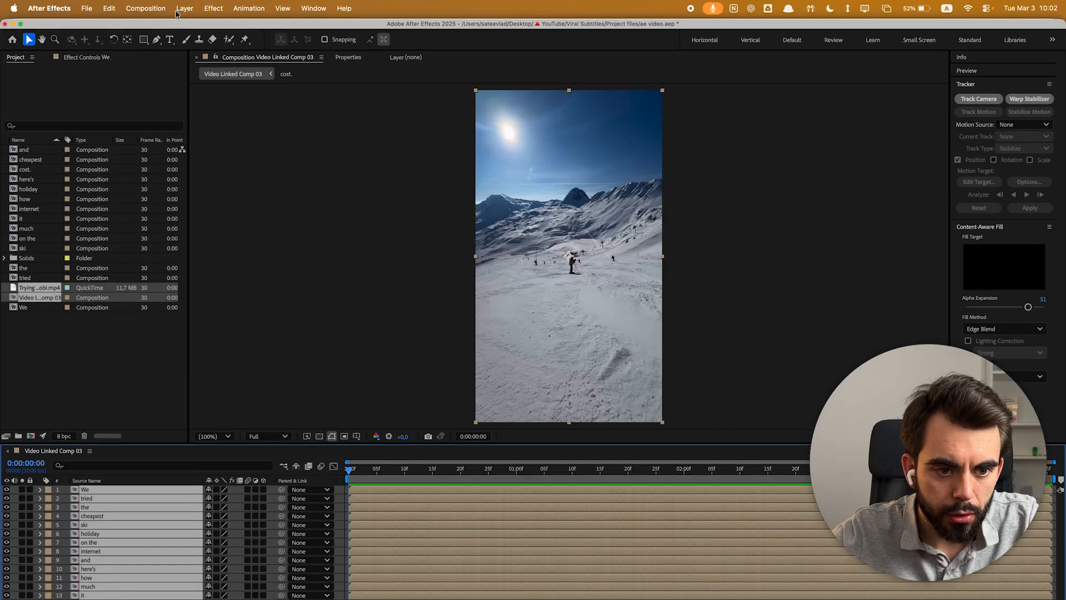
click(185, 6)
click(222, 366)
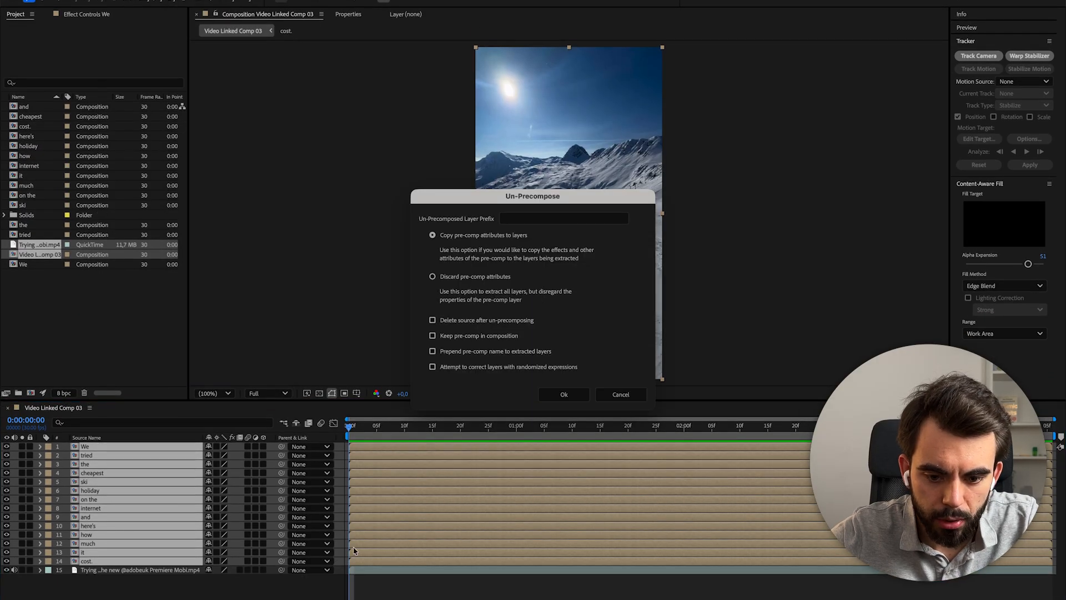
click(564, 394)
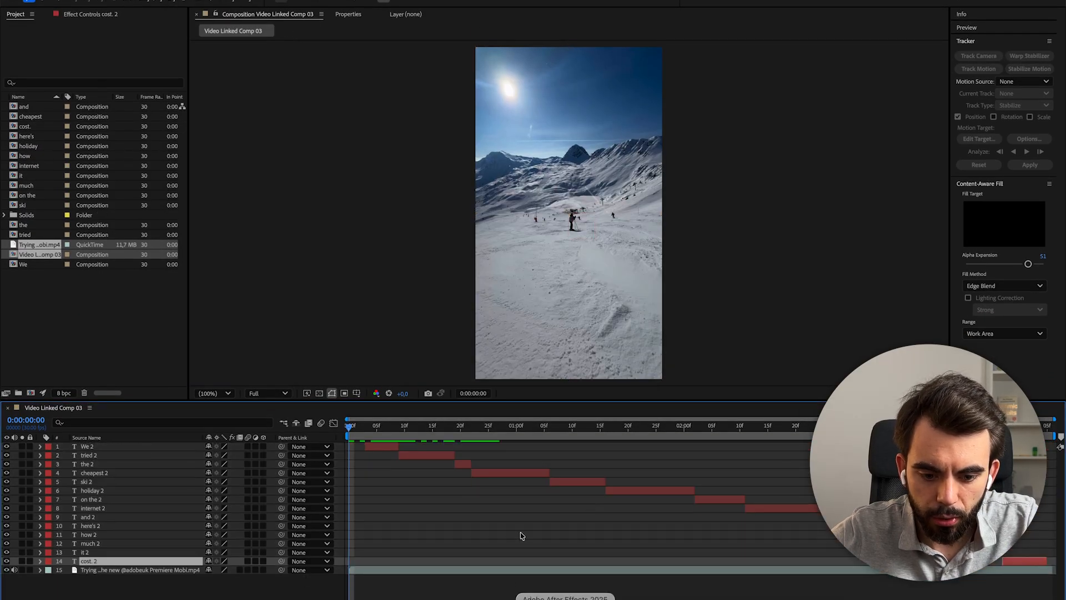
click(539, 565)
Step: Set the out points of the eight word layers from We to internet to 0:00:02:23
drag(358, 430, 725, 481)
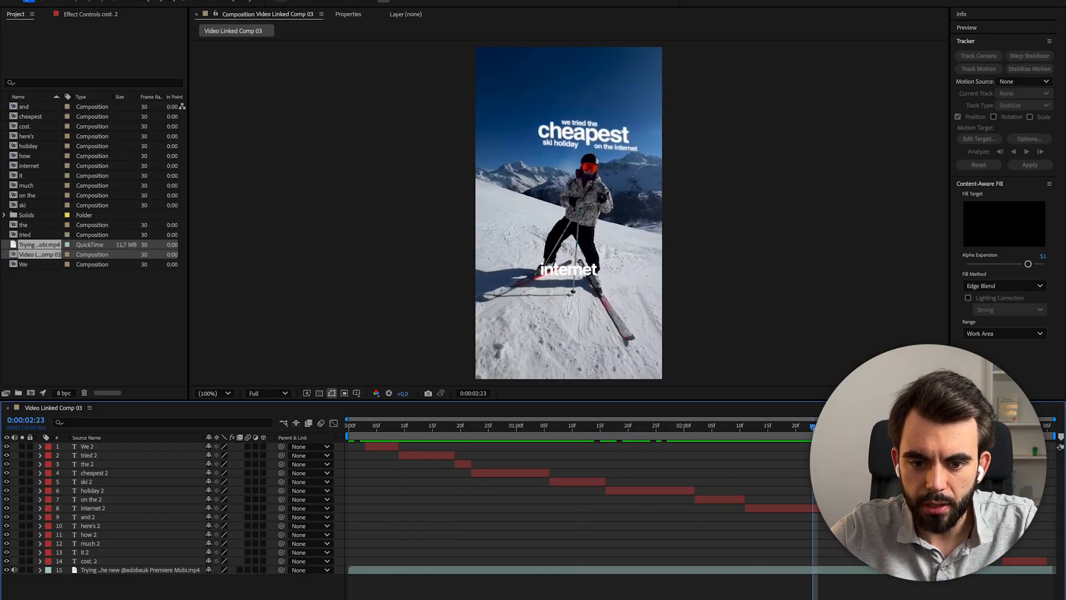
key(super+Left)
key(super+Left)
key(super+Right)
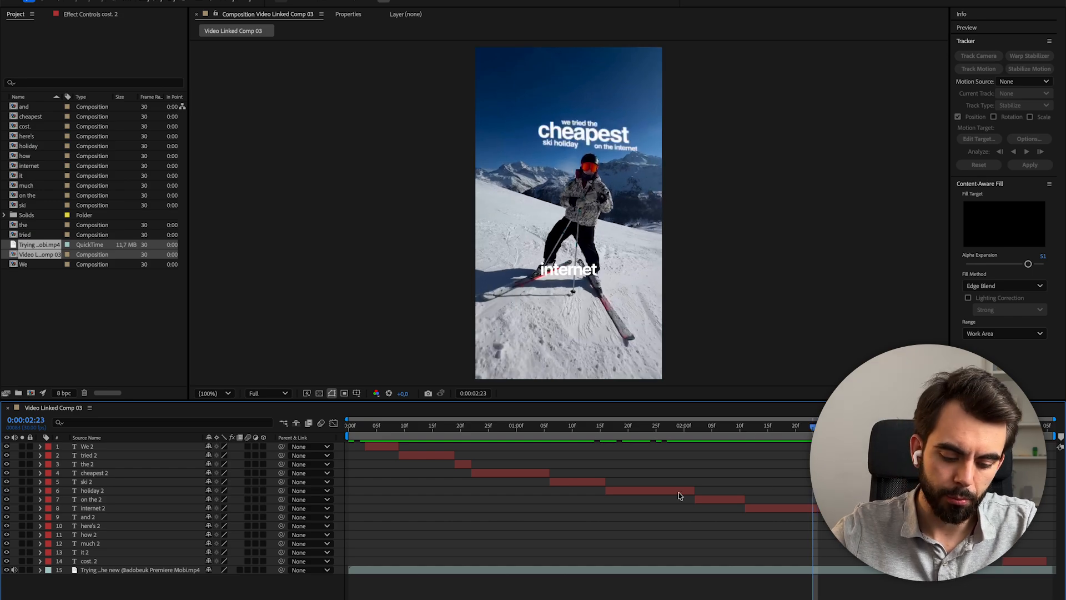
drag(834, 510, 811, 510)
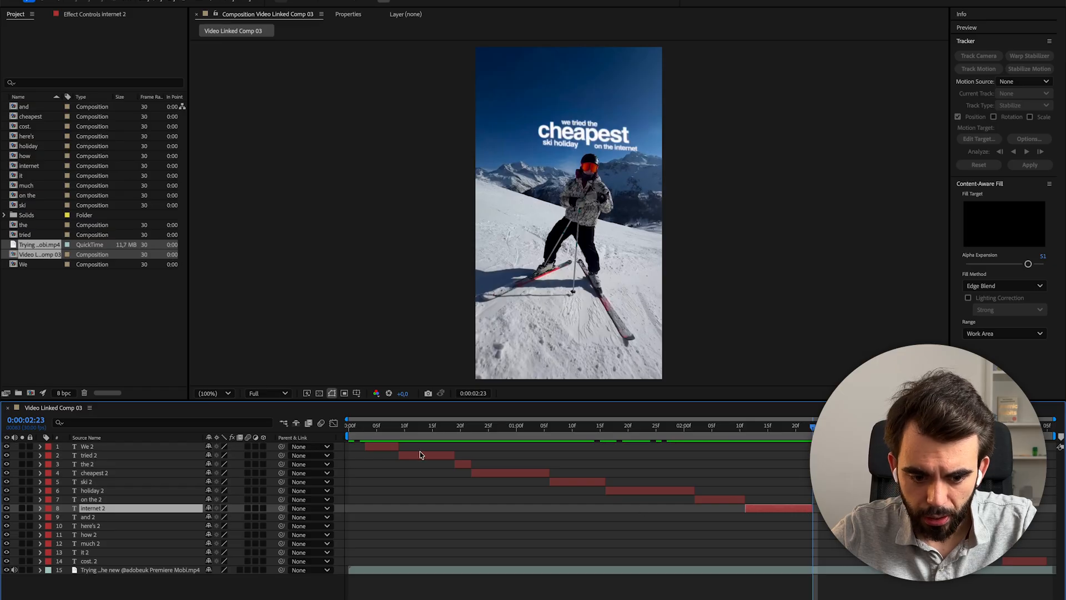
shift+click(386, 450)
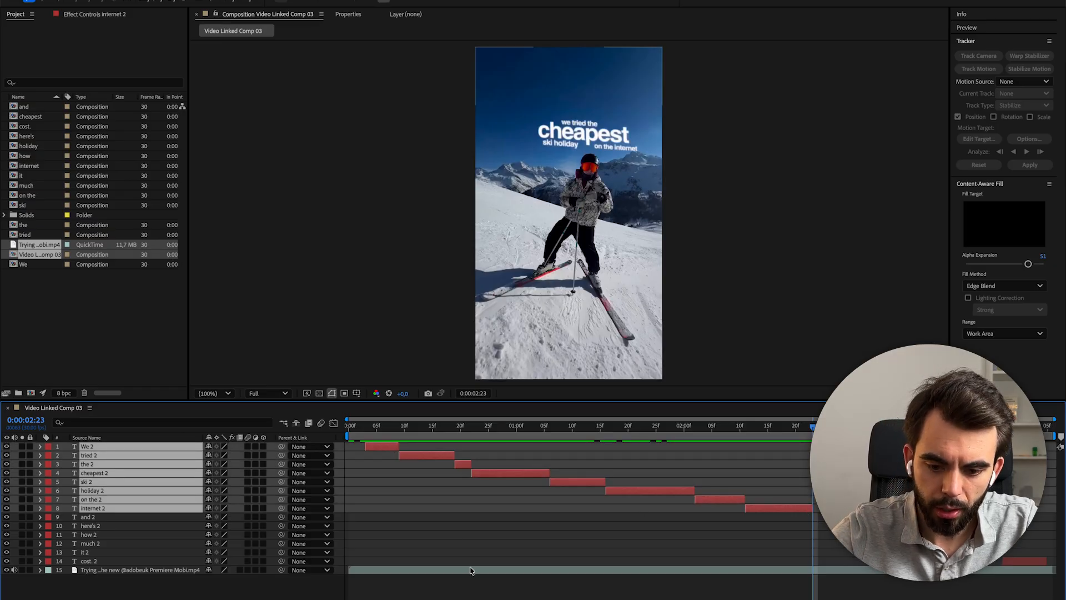
key(alt+bracketright)
Step: At 0:00:00:25, move the "cheapest" text over the same word in the video's burned-in caption and enlarge its font to match
drag(819, 464, 488, 446)
click(492, 473)
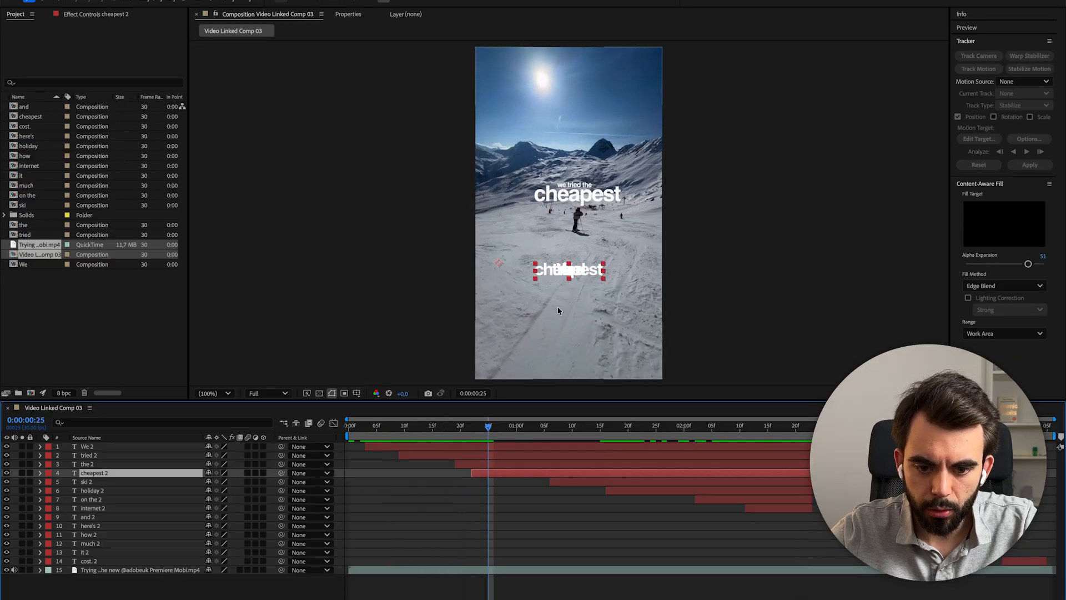
drag(590, 283, 598, 198)
key(Return)
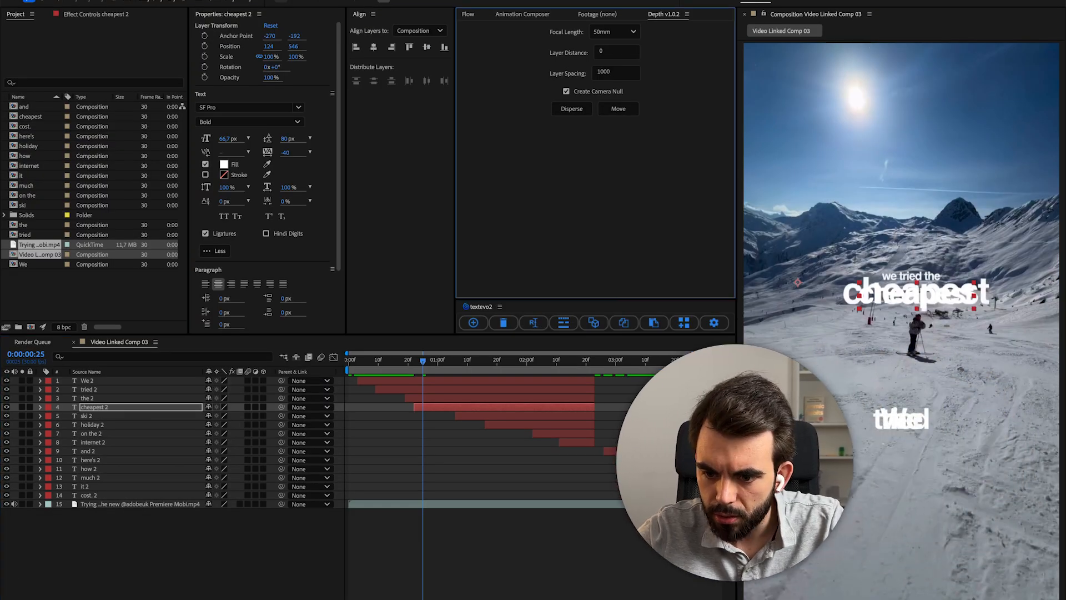
drag(229, 137, 658, 223)
Step: Place the "the" text over its counterpart in the burned-in caption and reduce its font size to 26.7 px
drag(937, 308, 935, 302)
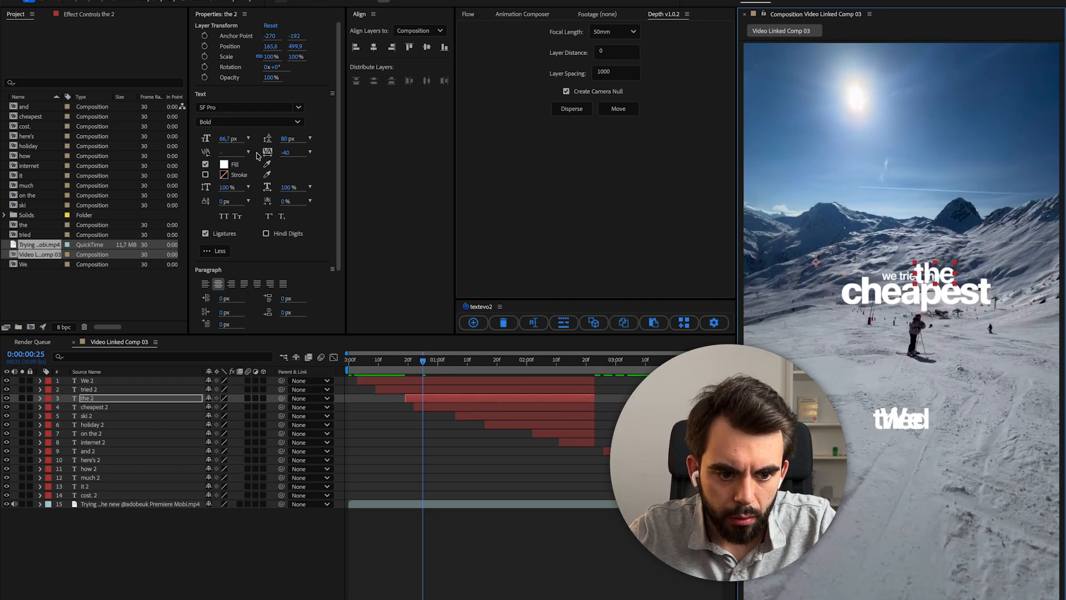
drag(228, 139, 214, 142)
scroll(847, 242, up, 3)
click(997, 184)
drag(997, 184, 957, 217)
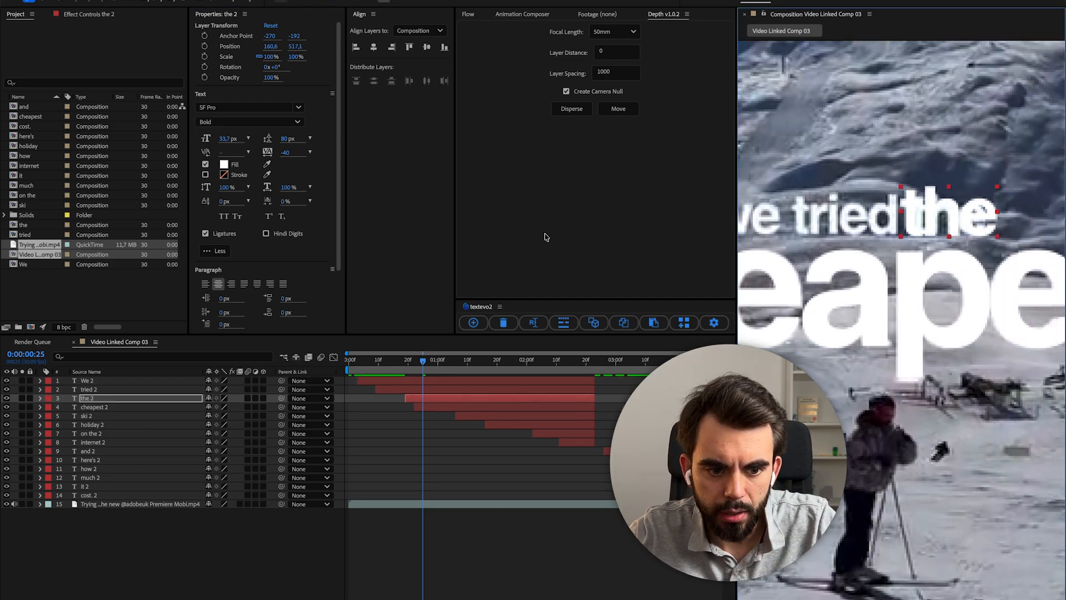
drag(237, 140, 231, 143)
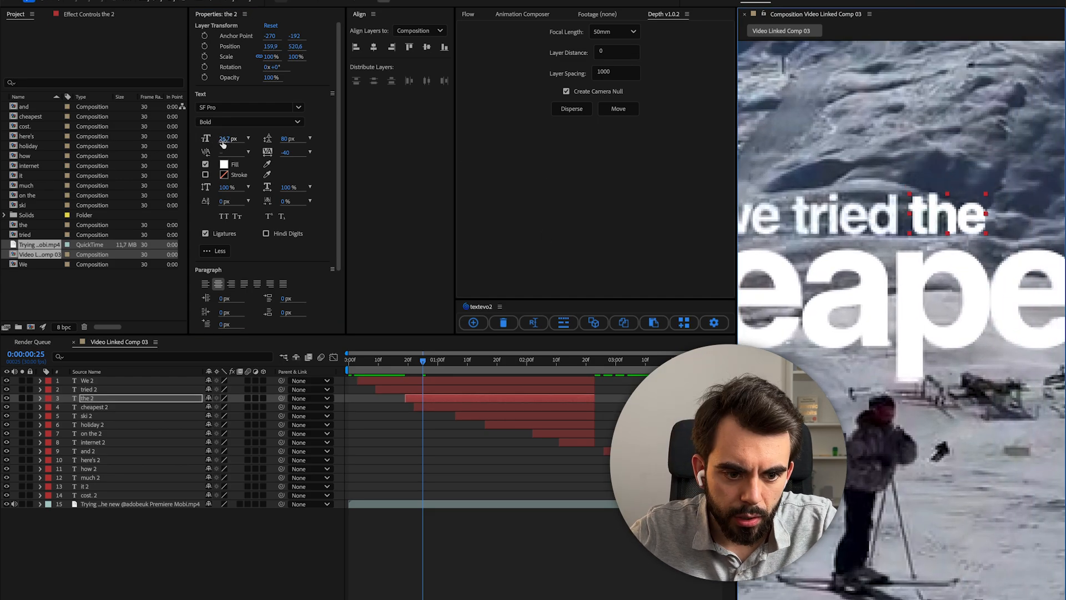
Step: Apply the 26.7 px font size of "the" to the "tried" and "We" text layers
click(225, 139)
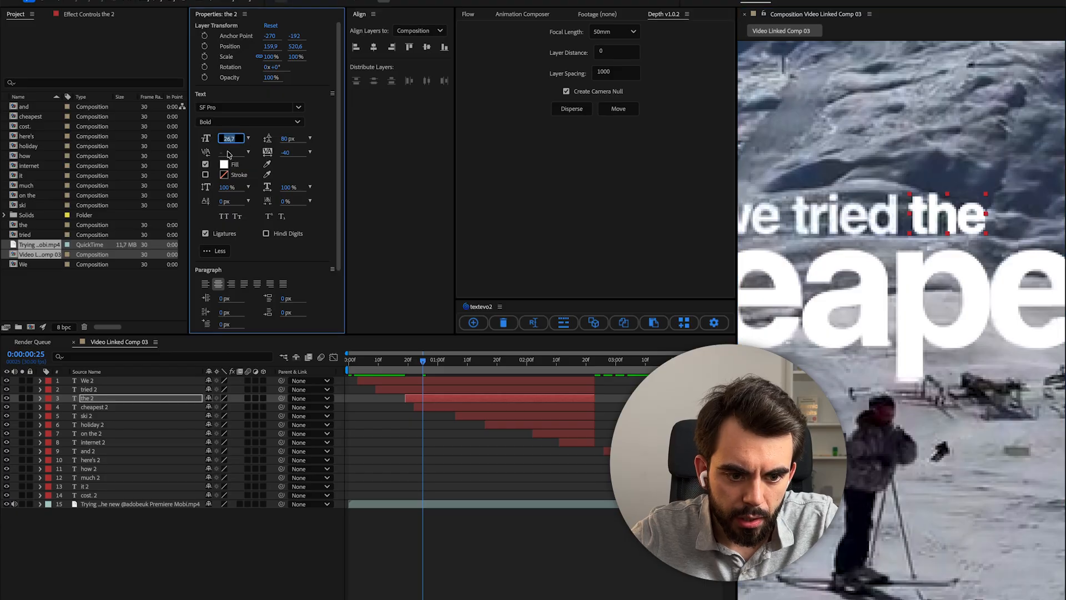
click(496, 532)
click(420, 390)
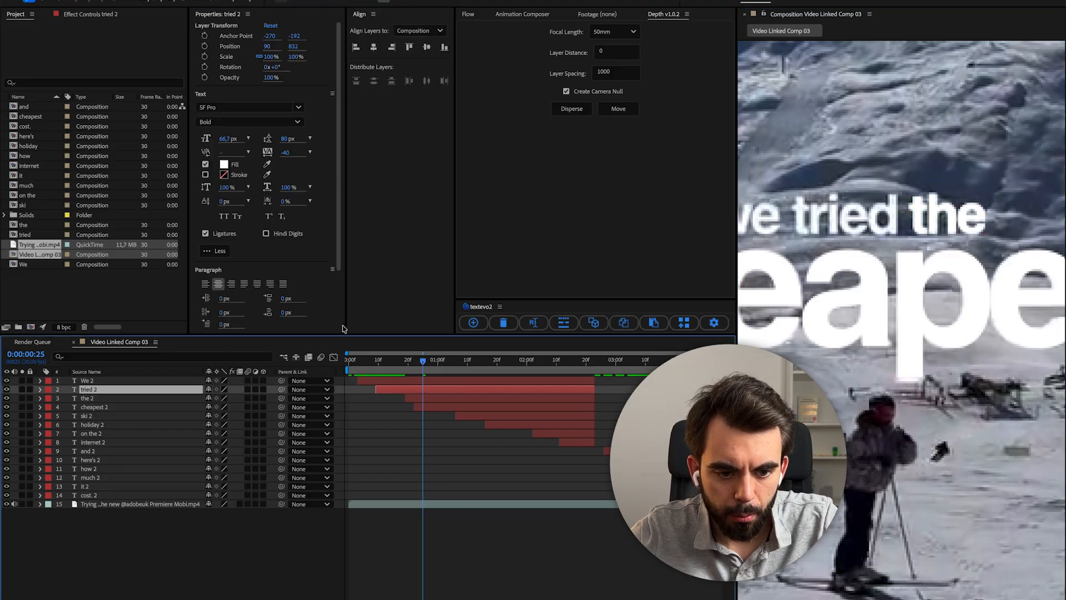
click(534, 573)
scroll(868, 345, down, 5)
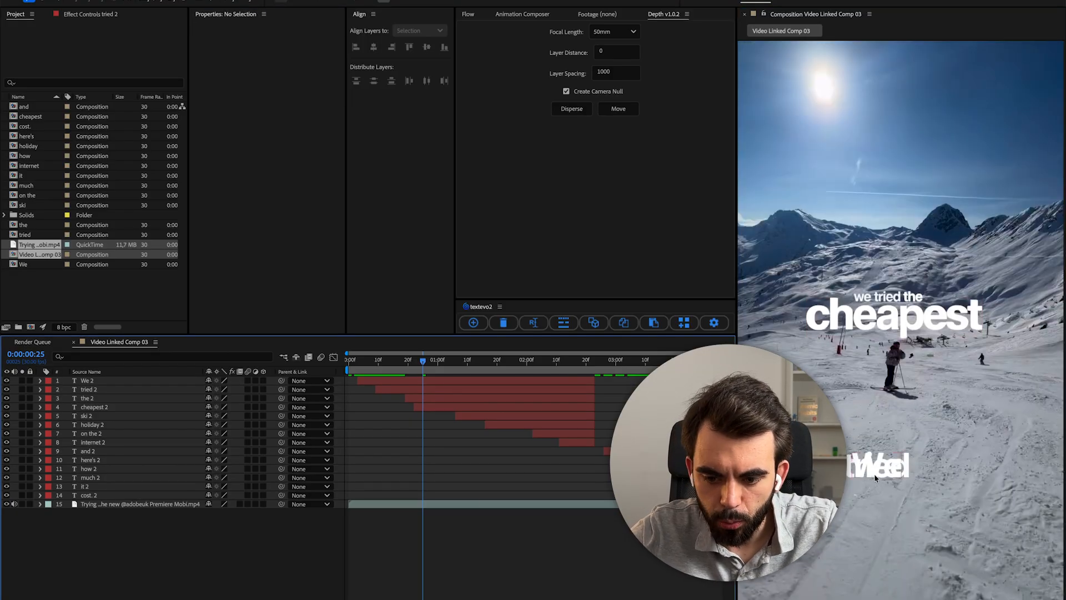
click(874, 478)
click(443, 482)
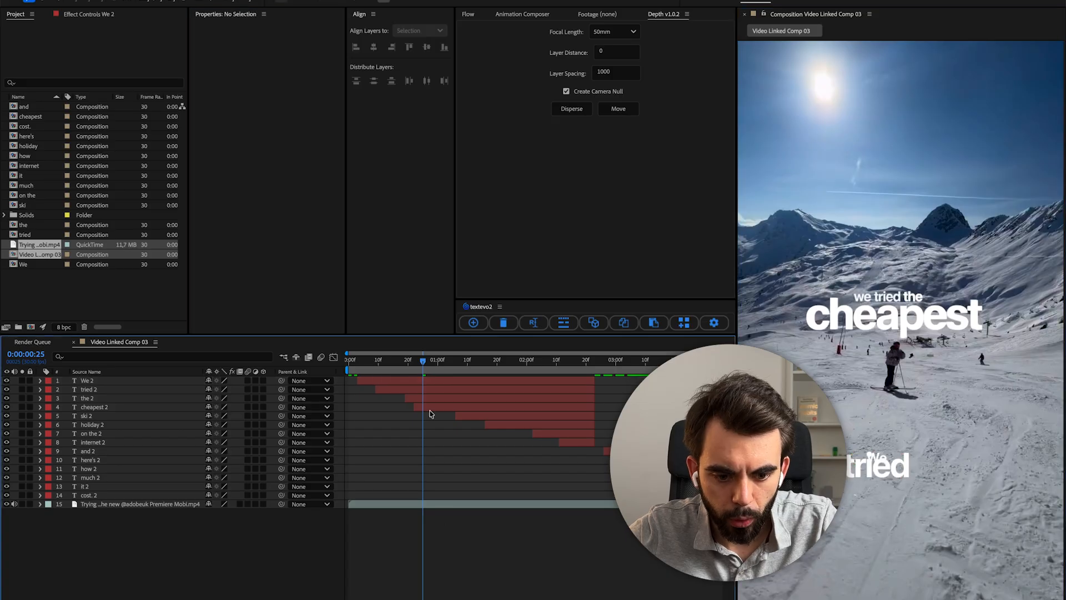
click(416, 392)
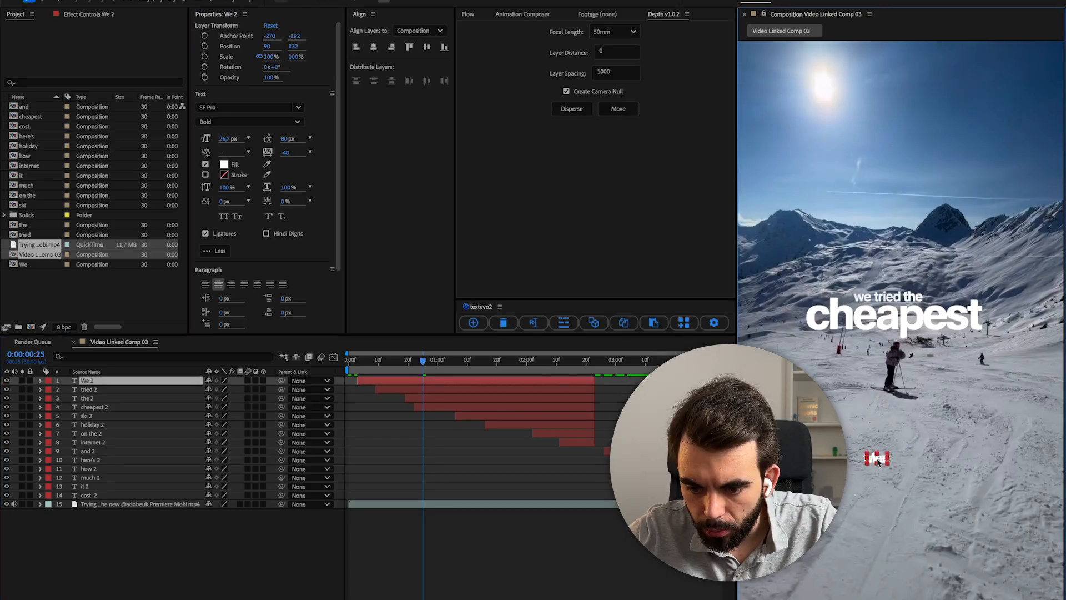
Step: Move the "We" and "tried" texts above "cheapest", lining them up with the burned-in caption
drag(882, 462, 871, 299)
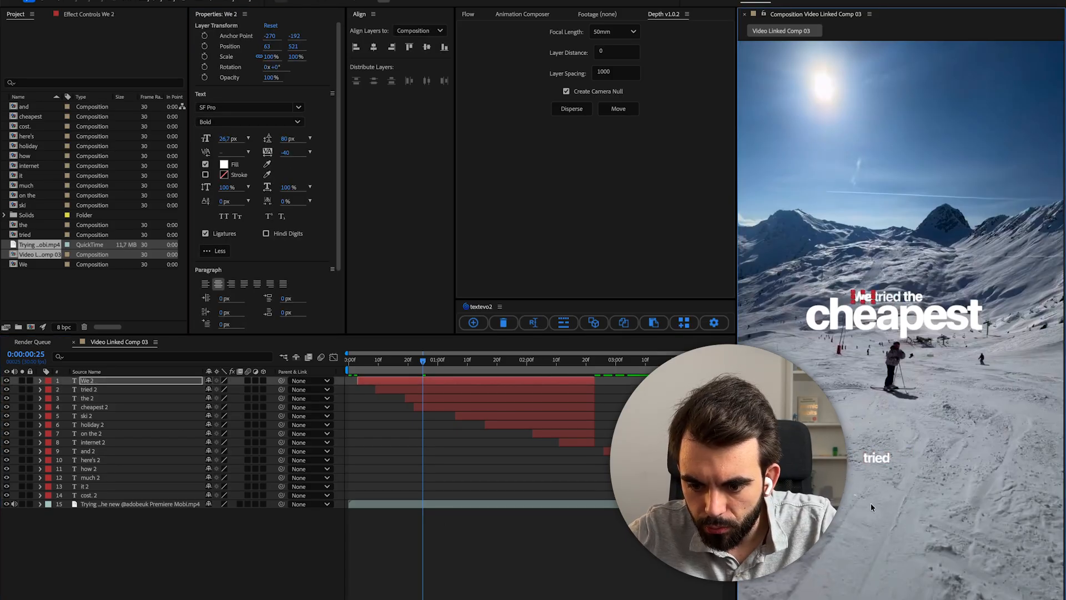
drag(881, 459, 901, 307)
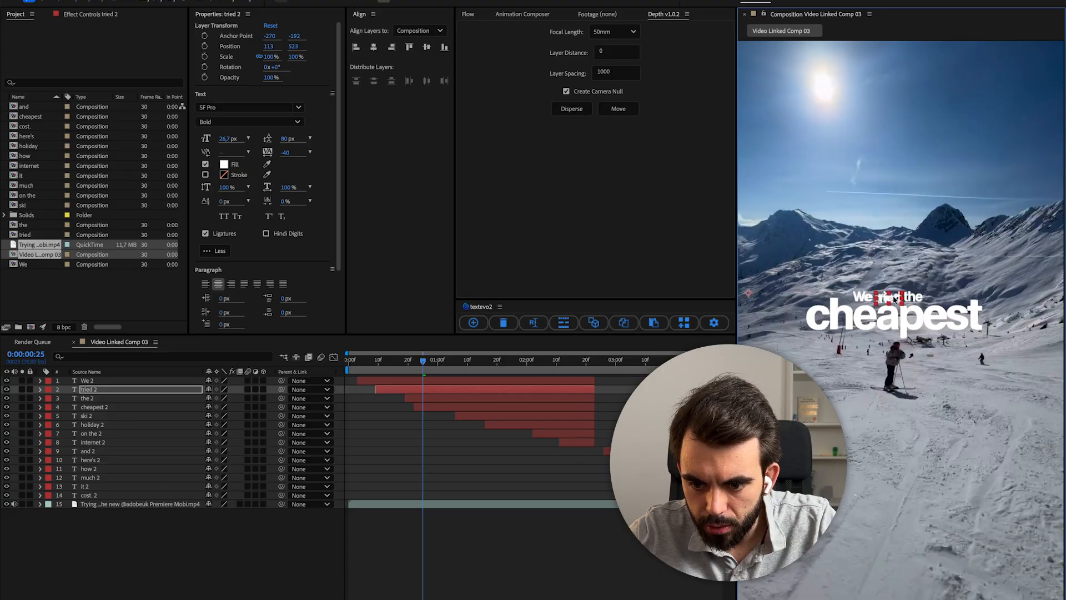
scroll(882, 272, up, 5)
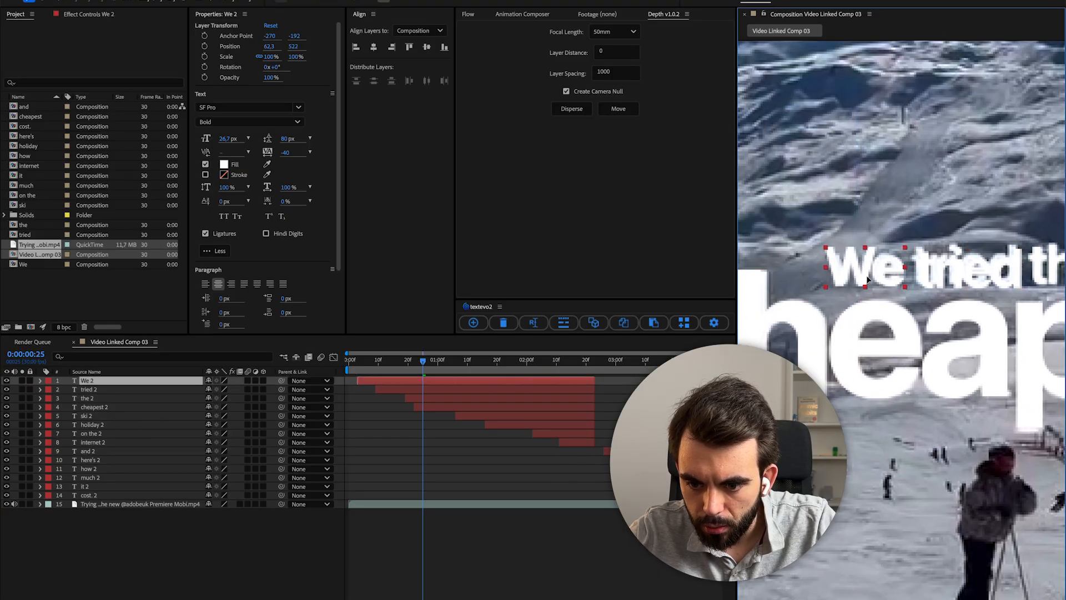
drag(998, 272, 992, 268)
Step: Hide the ski video layer to check the text layout on its own, and show it again
click(481, 506)
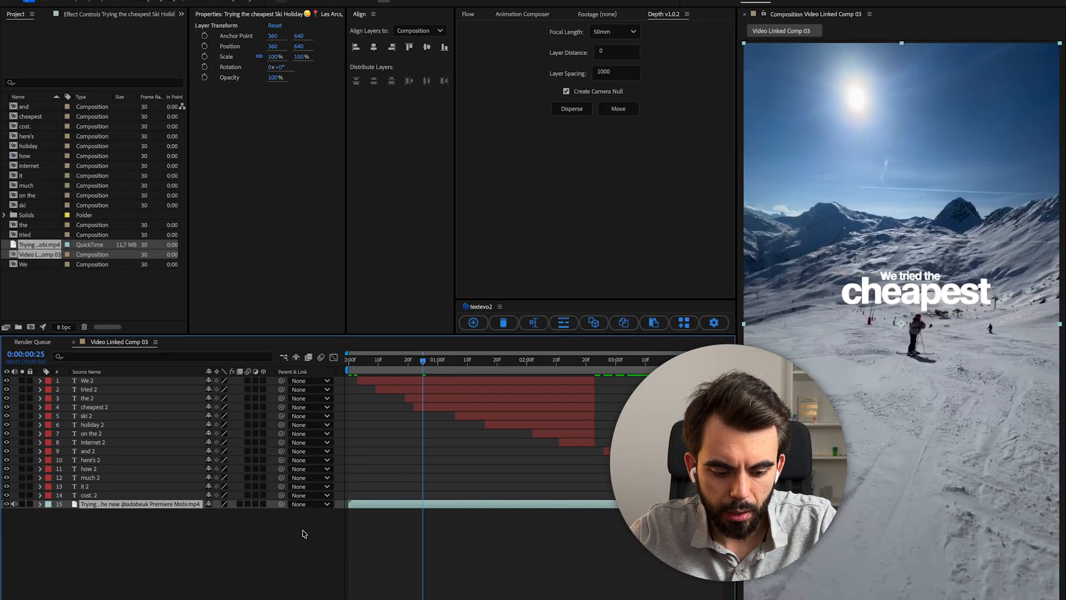
key(super+alt+shift+v)
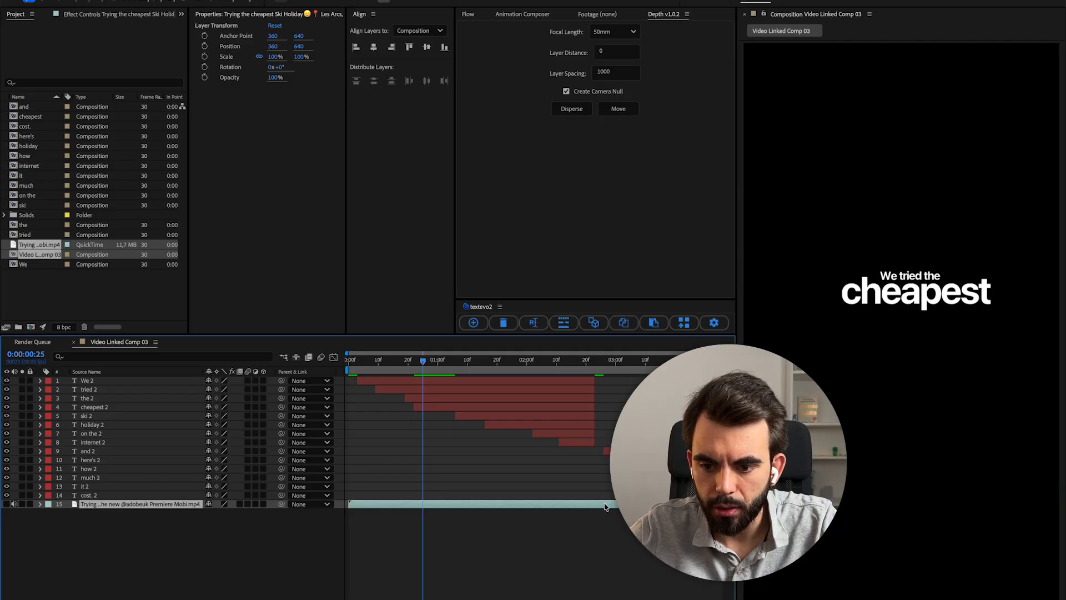
key(super+alt+shift+v)
key(super+shift+a)
Step: At 0:00:01:22, select the layers from We to ski and shift them together so "cheapest" covers the burned-in word
drag(494, 361, 512, 421)
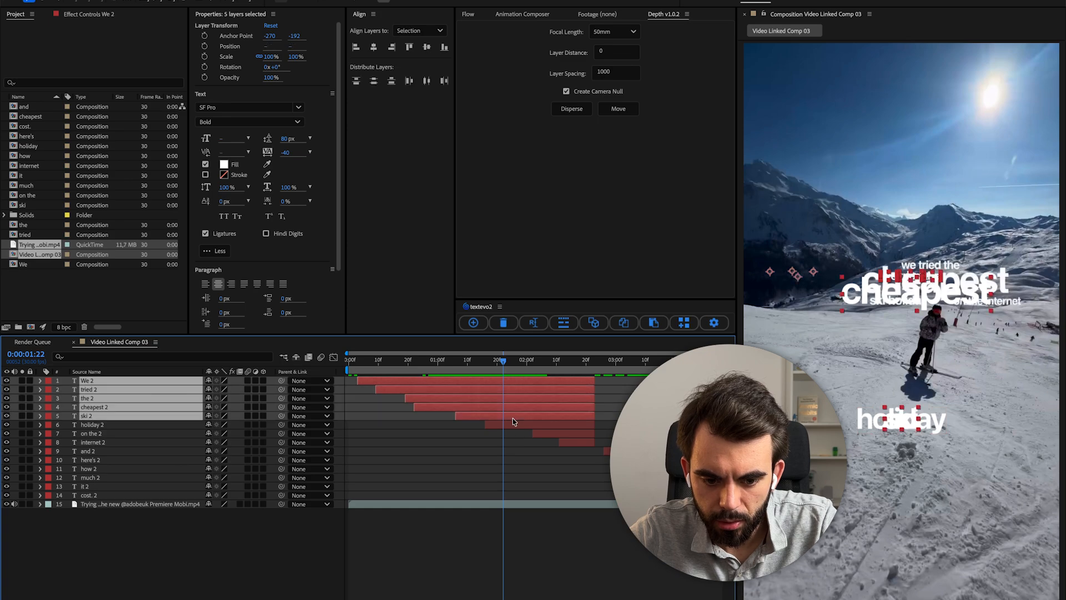
scroll(983, 263, up, 2)
drag(914, 283, 958, 259)
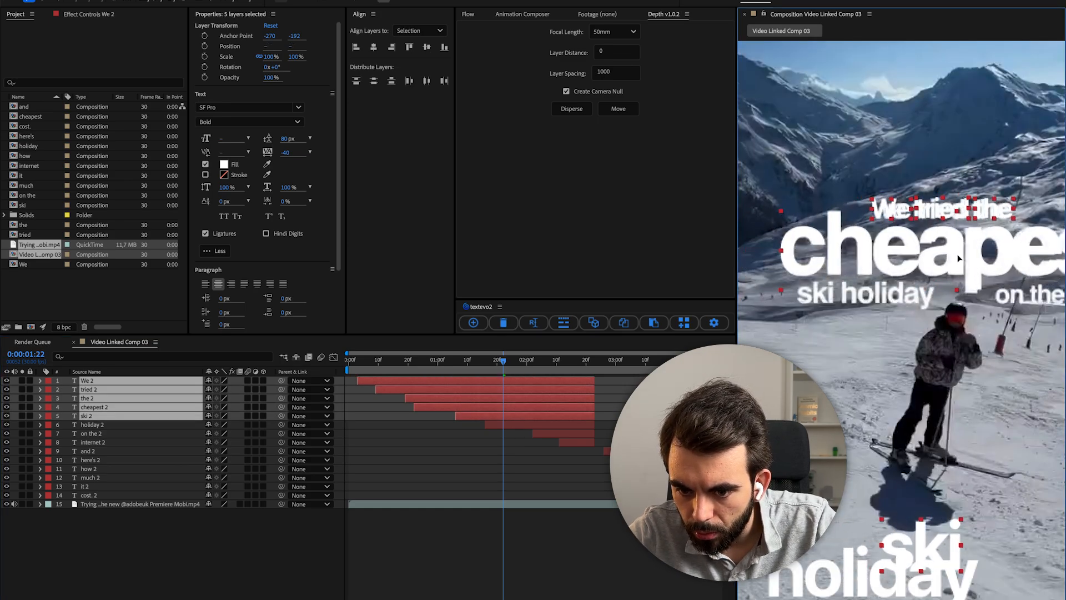
scroll(956, 260, down, 2)
click(561, 516)
Step: Extend the starts of the "on the" and "internet" layers to just before 0:00:01:22
click(540, 437)
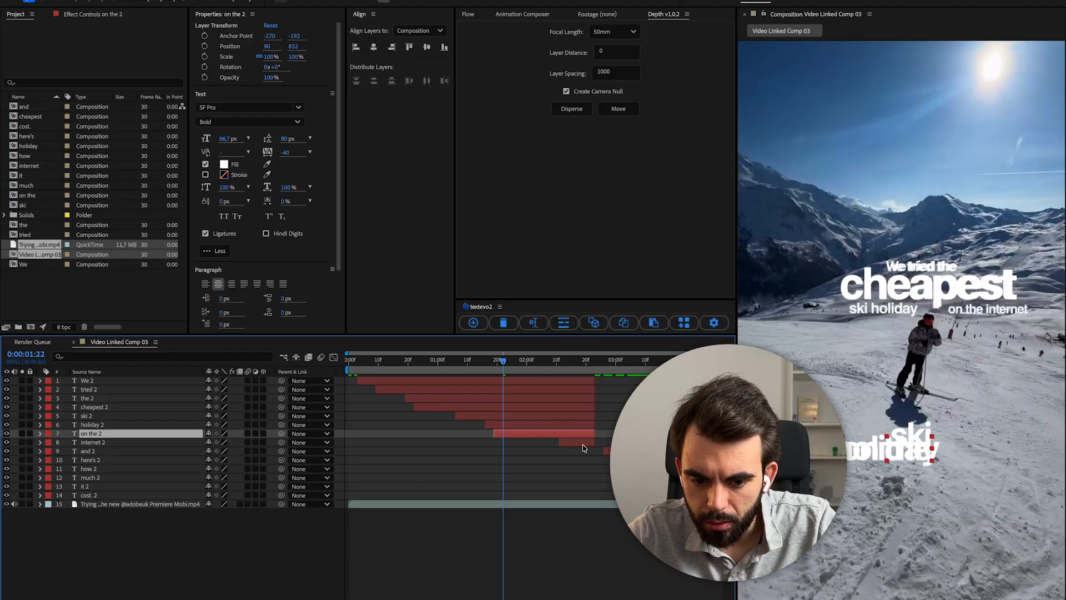
drag(559, 443, 499, 444)
click(584, 573)
Step: Move the "ski" text onto the burned-in "ski" below "cheapest" and reduce its font size to 34.7 px
key(=)
drag(916, 434, 870, 309)
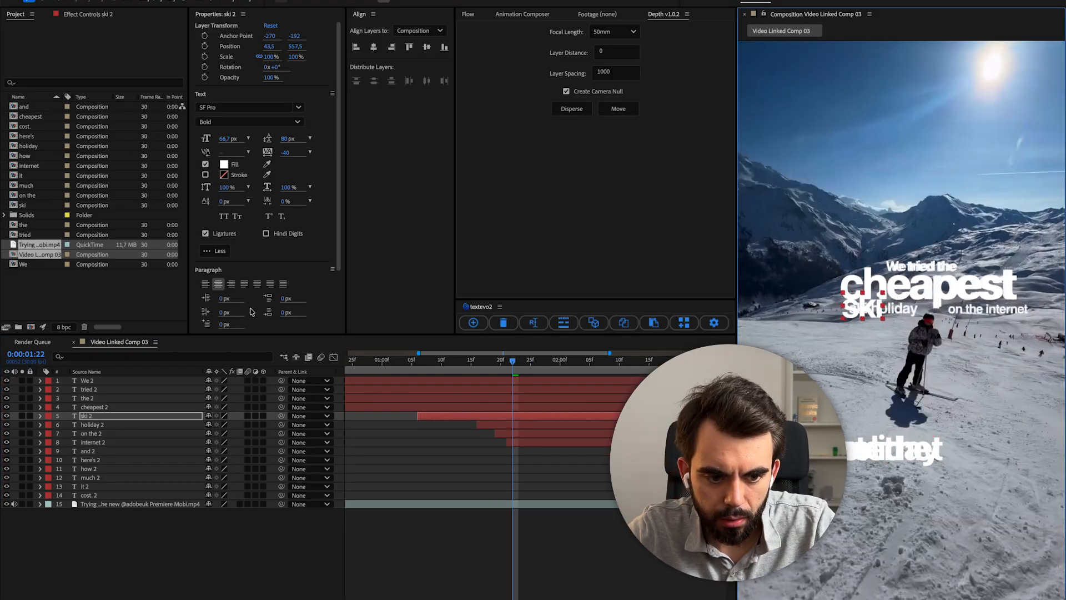
drag(216, 143, 202, 143)
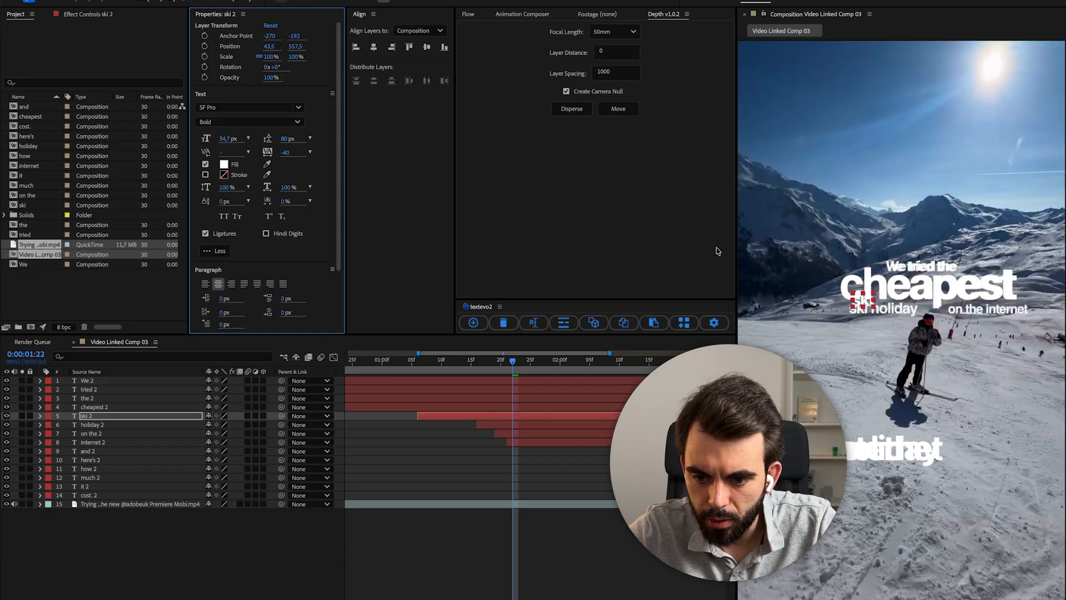
Step: Move the "holiday" text below "cheapest" near its burned-in counterpart and set its font size to 26.7 px
scroll(865, 321, up, 1)
scroll(864, 316, up, 1)
scroll(863, 315, down, 1)
drag(830, 279, 822, 294)
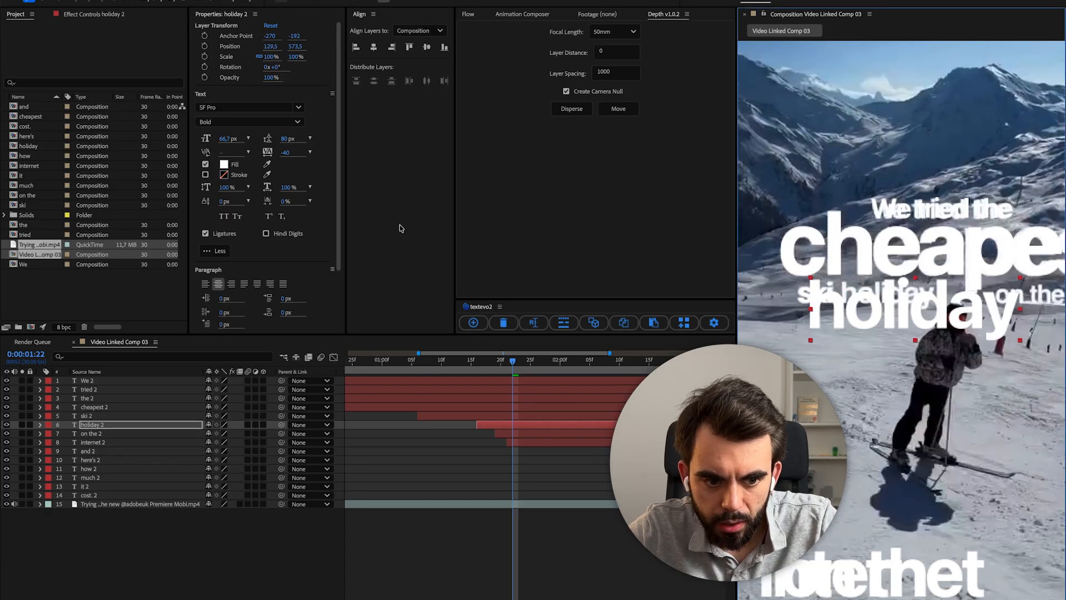
click(231, 139)
text(26,7)
click(963, 391)
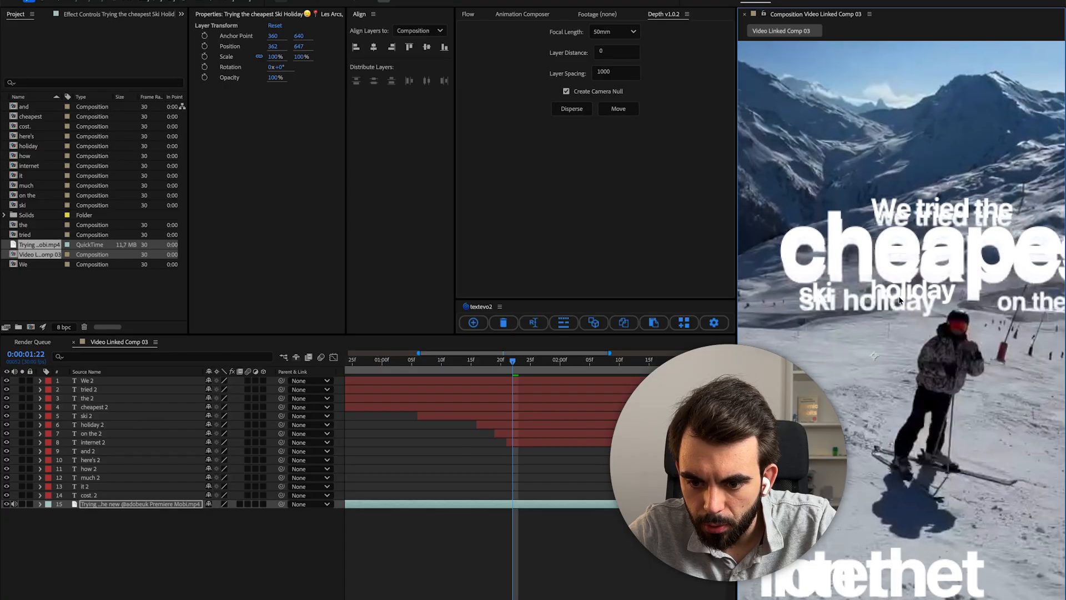
Step: Compare the finished first caption with the burned-in text at earlier and later moments, returning to 0:00:01:22
scroll(904, 295, down, 2)
click(514, 519)
key(minus)
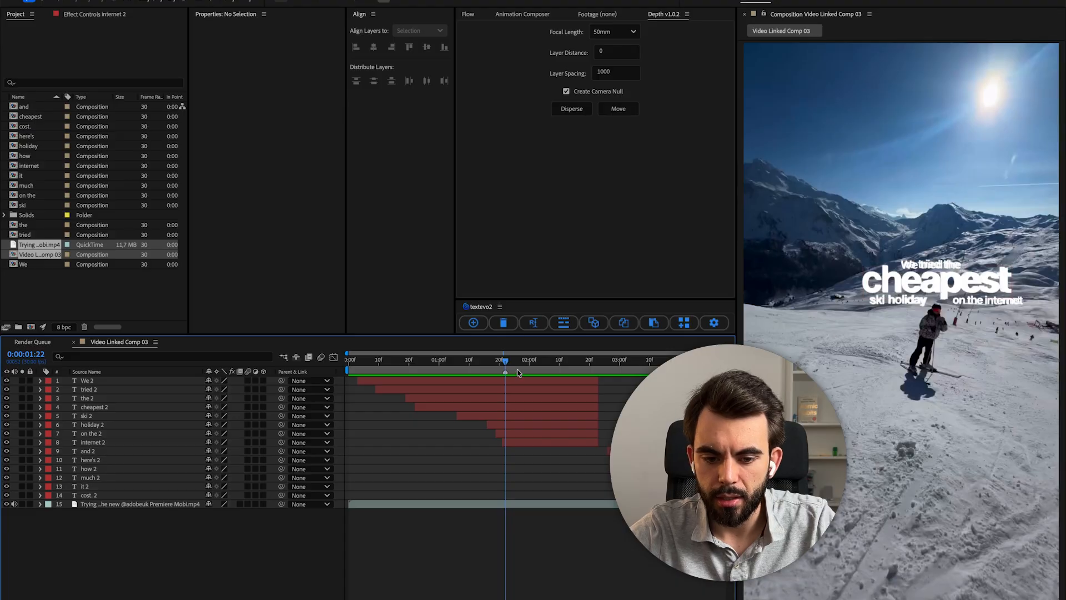
drag(509, 363, 587, 361)
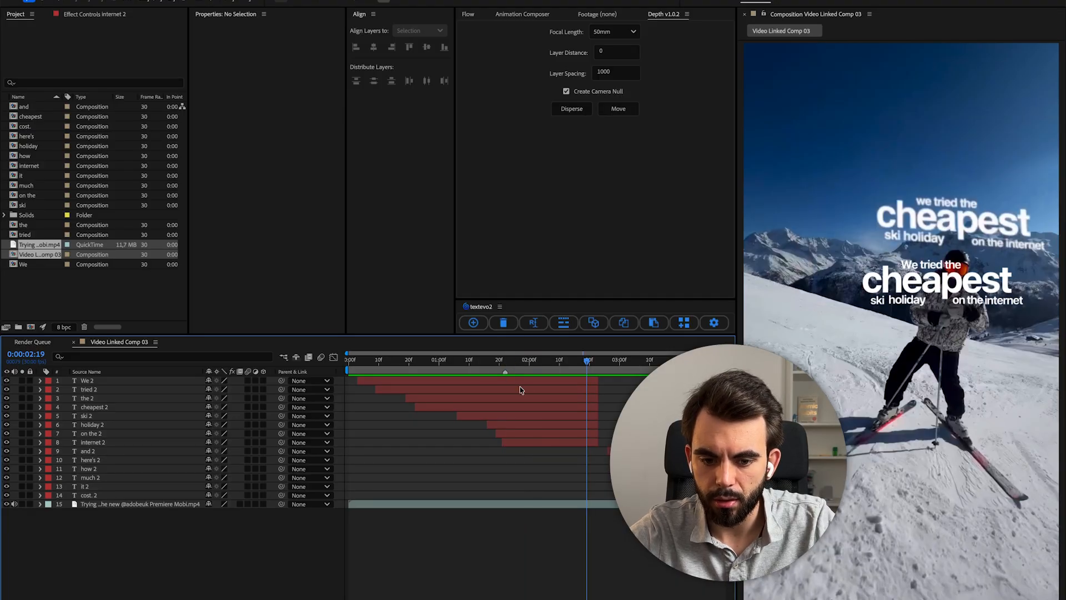
click(433, 361)
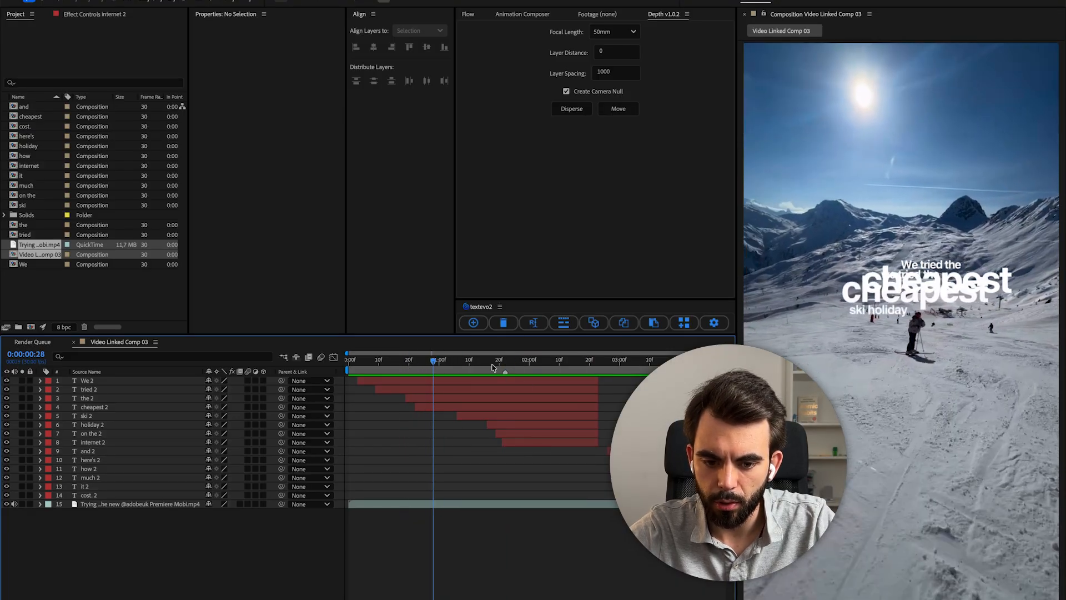
click(505, 366)
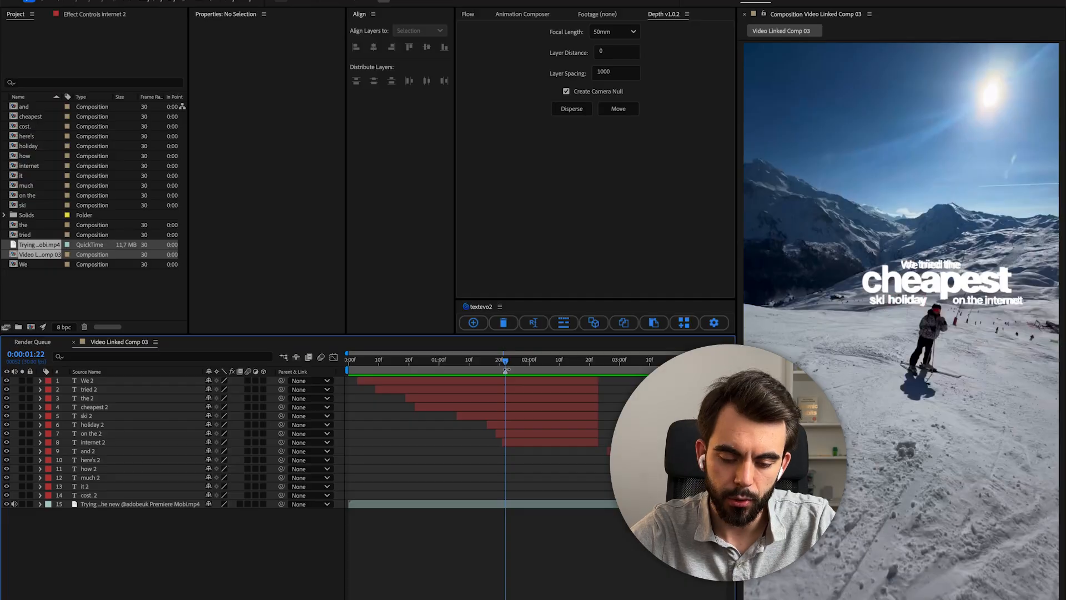
Step: Start a position motion track on the ski video, place the track point on the skier's head, and analyze forward from 0:00:01:22
click(496, 505)
click(1057, 1)
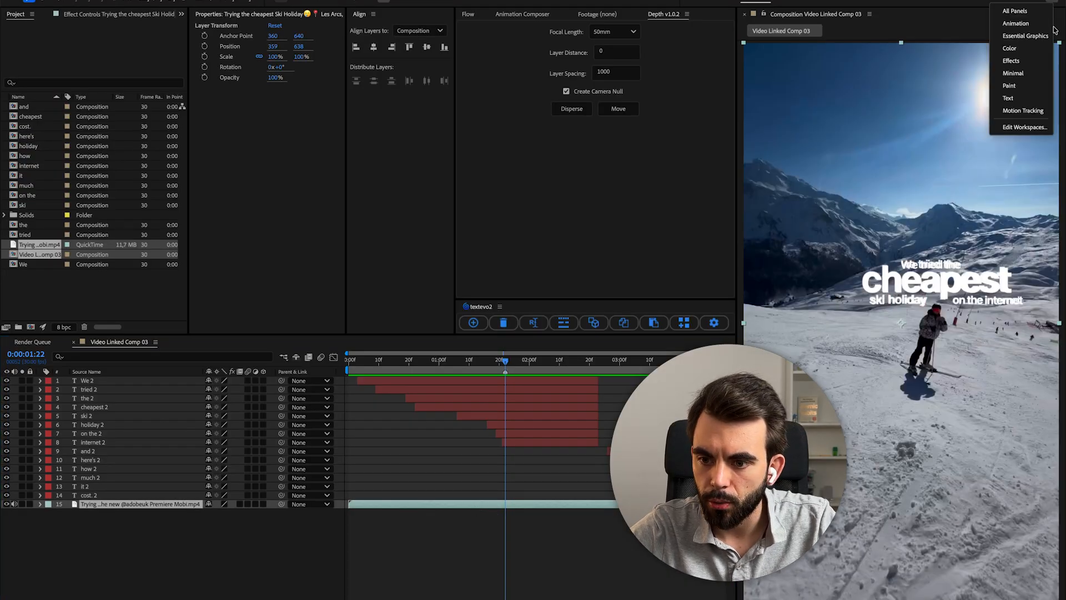
click(1048, 111)
click(979, 68)
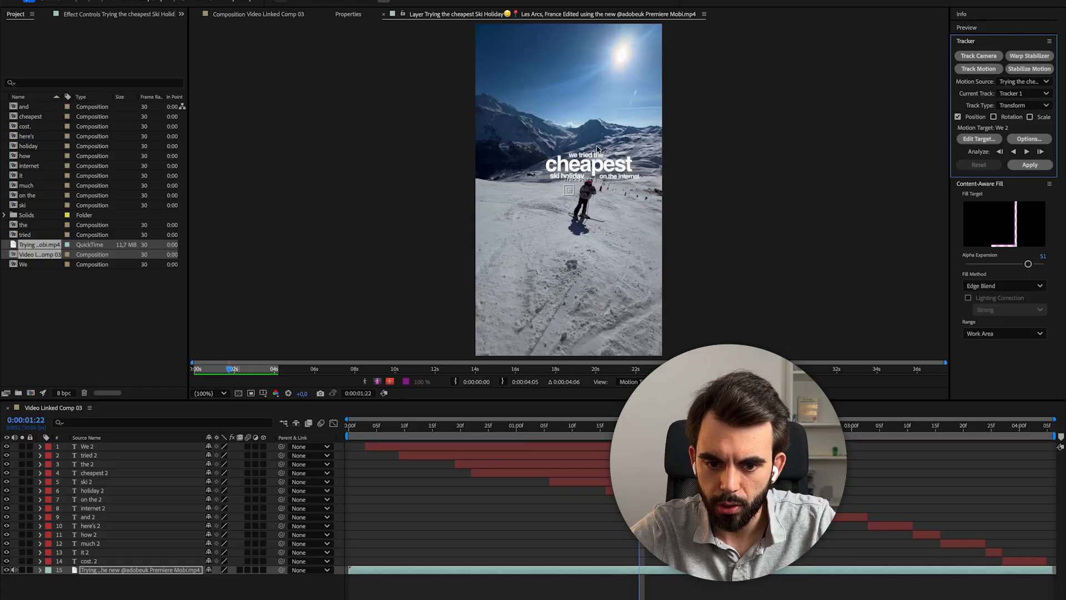
scroll(619, 200, up, 2)
drag(619, 200, 658, 183)
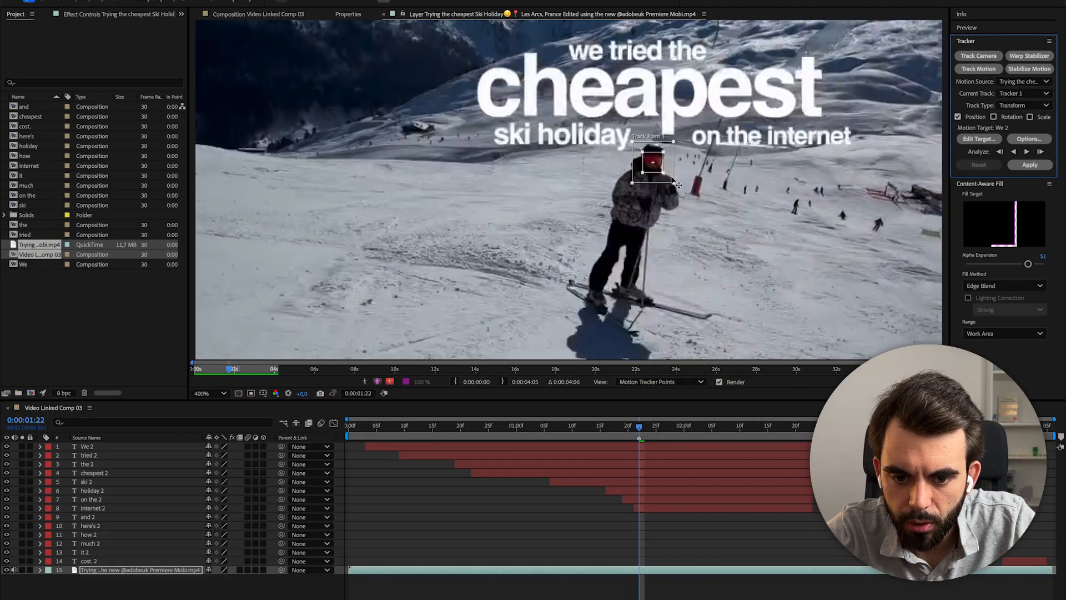
click(1027, 151)
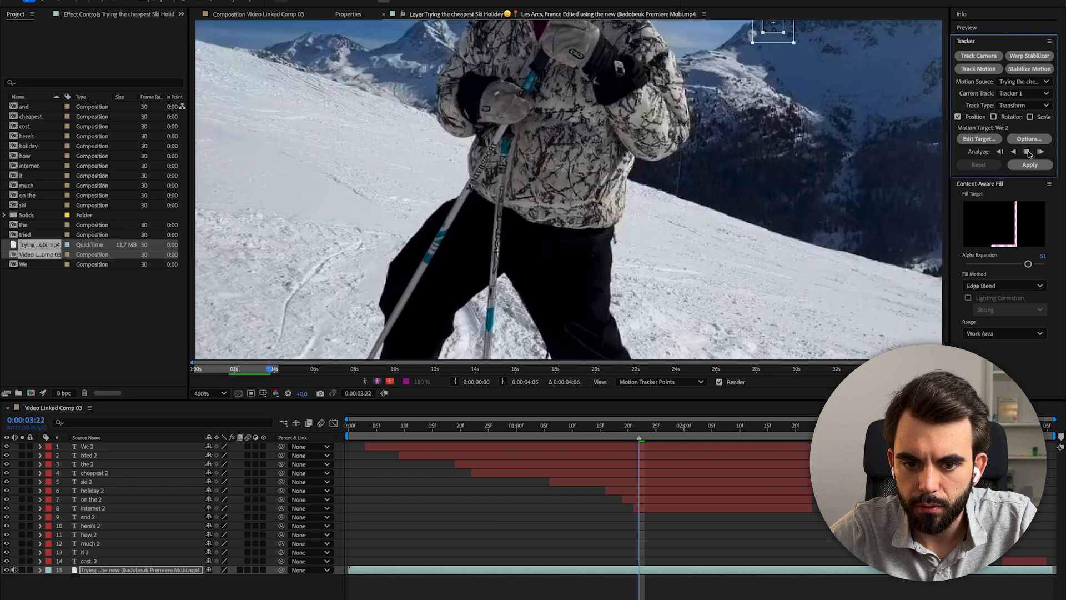
Step: Go back to about 0:00:02:21, reposition the drifted track point on the skier's face, and analyze one frame forward
scroll(806, 236, down, 2)
drag(806, 237, 723, 341)
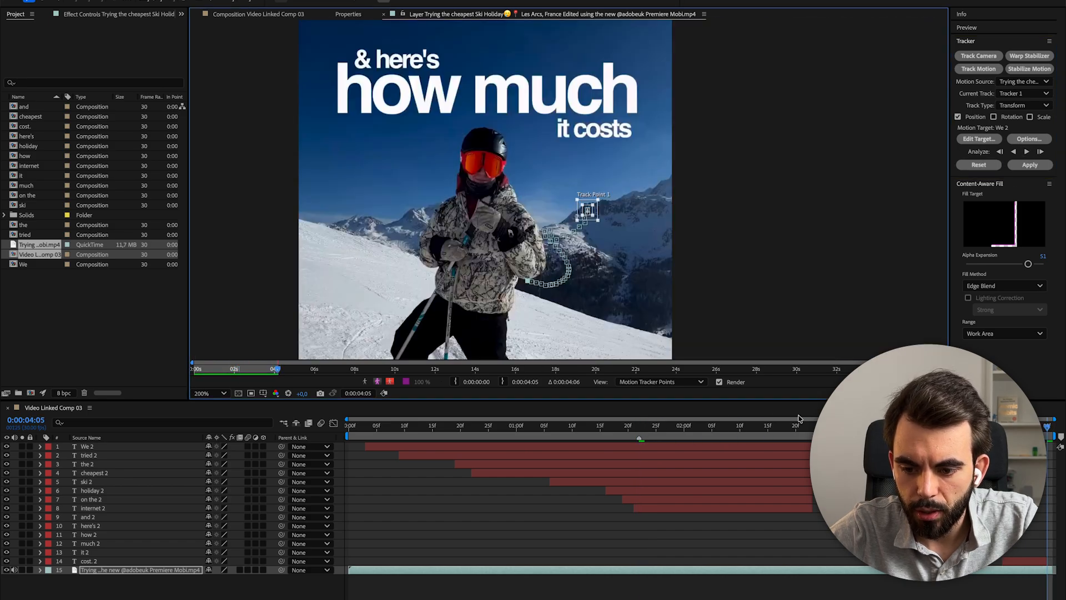
drag(994, 433, 793, 434)
scroll(529, 227, up, 3)
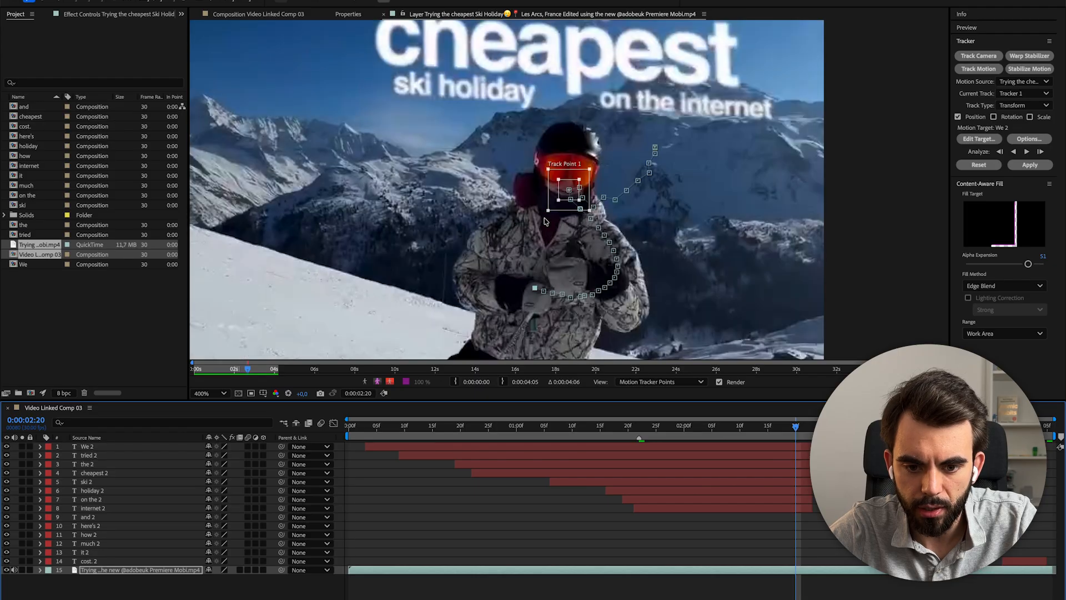
scroll(575, 209, down, 2)
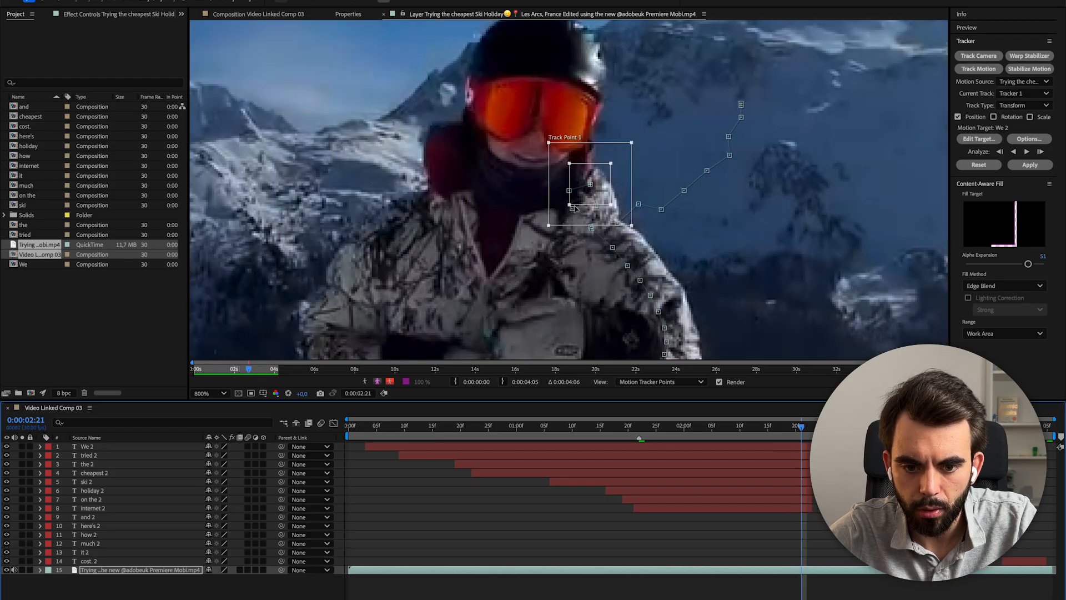
drag(577, 216, 578, 208)
click(1041, 152)
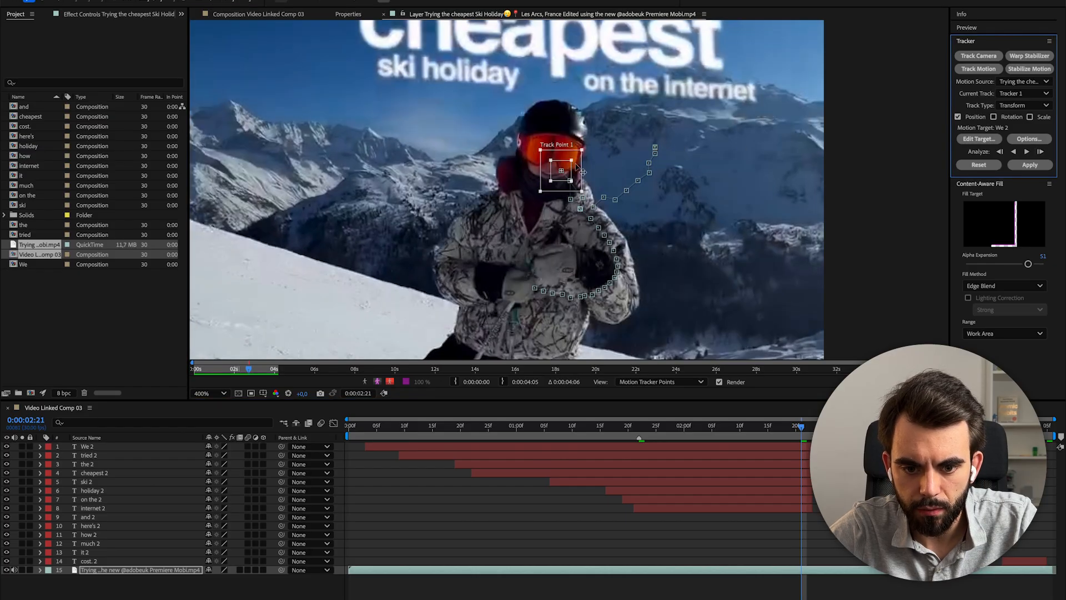
Step: Keep analyzing forward frame by frame, nudging the track point back onto the lower edge of the skier's goggles
click(1040, 152)
drag(536, 166, 538, 165)
drag(496, 124, 494, 121)
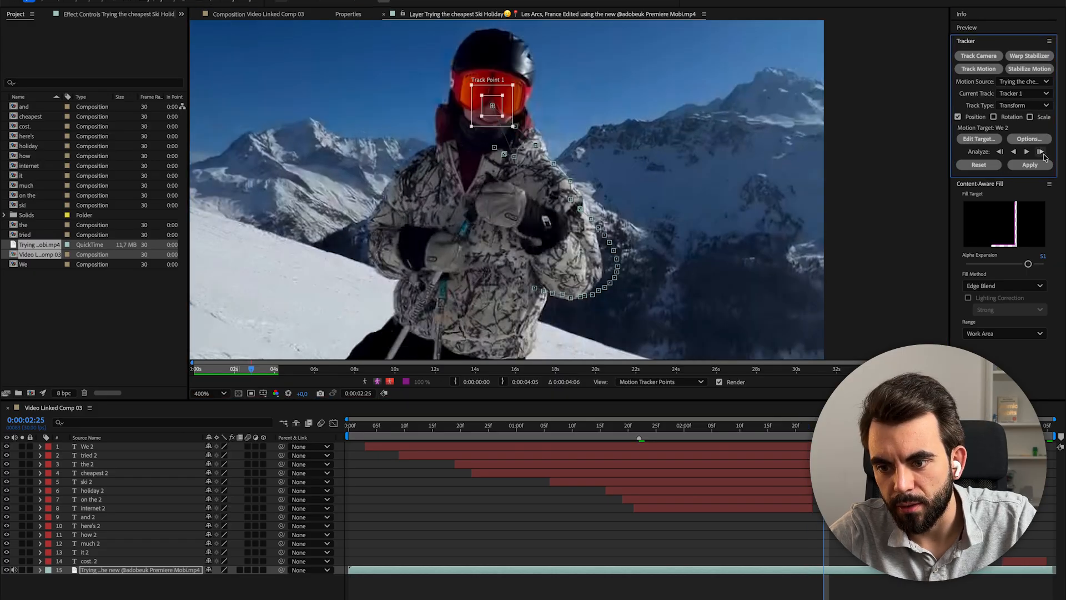
click(1041, 152)
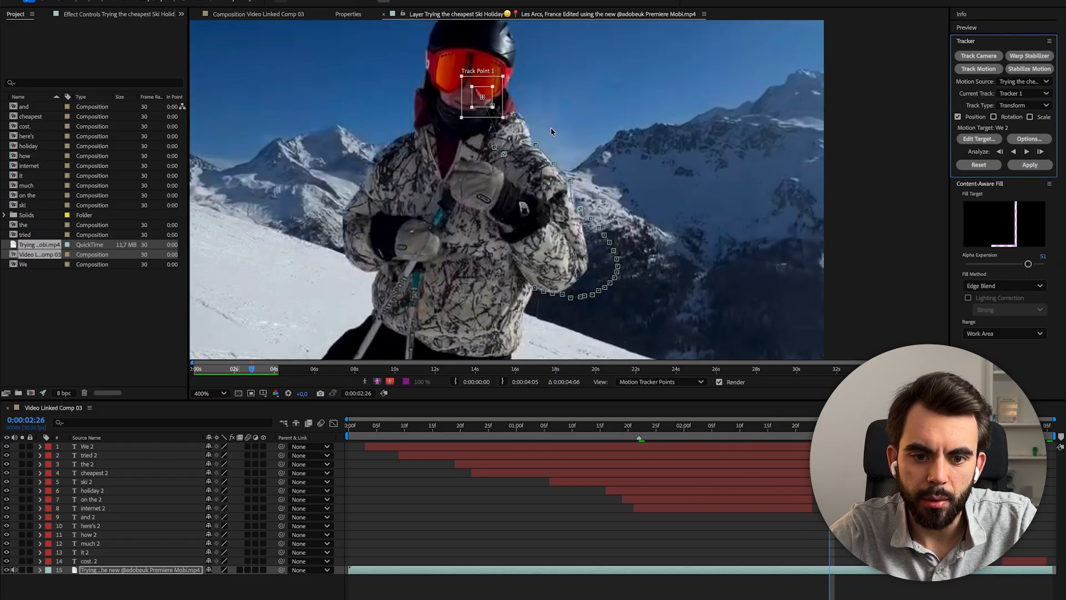
click(1040, 153)
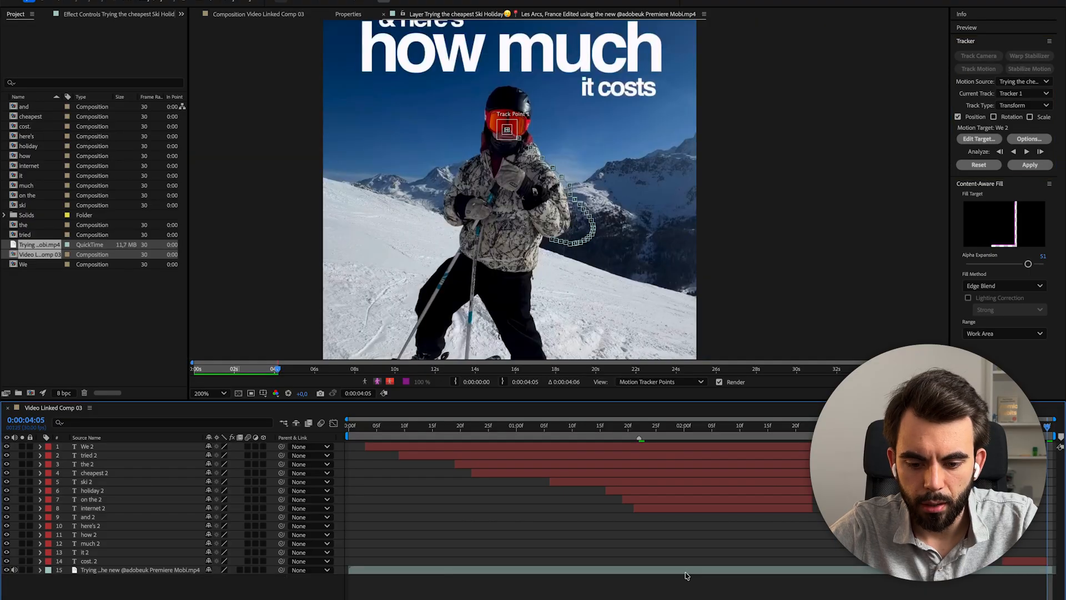
Step: Analyze the skier track backward from 0:00:01:22 to 0:00:00:15
click(685, 572)
scroll(681, 541, down, 1)
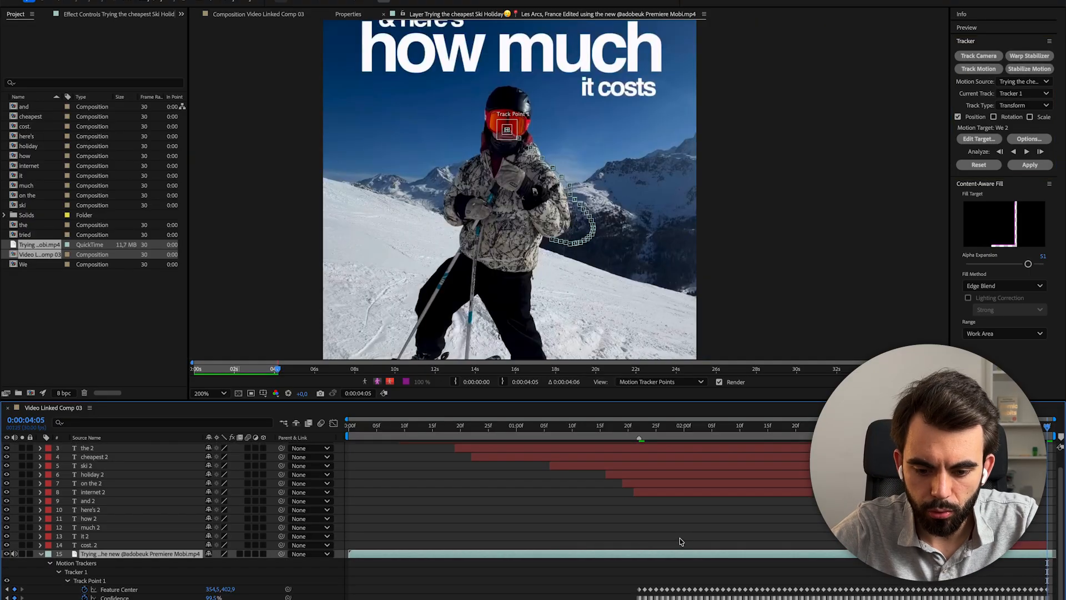
click(639, 433)
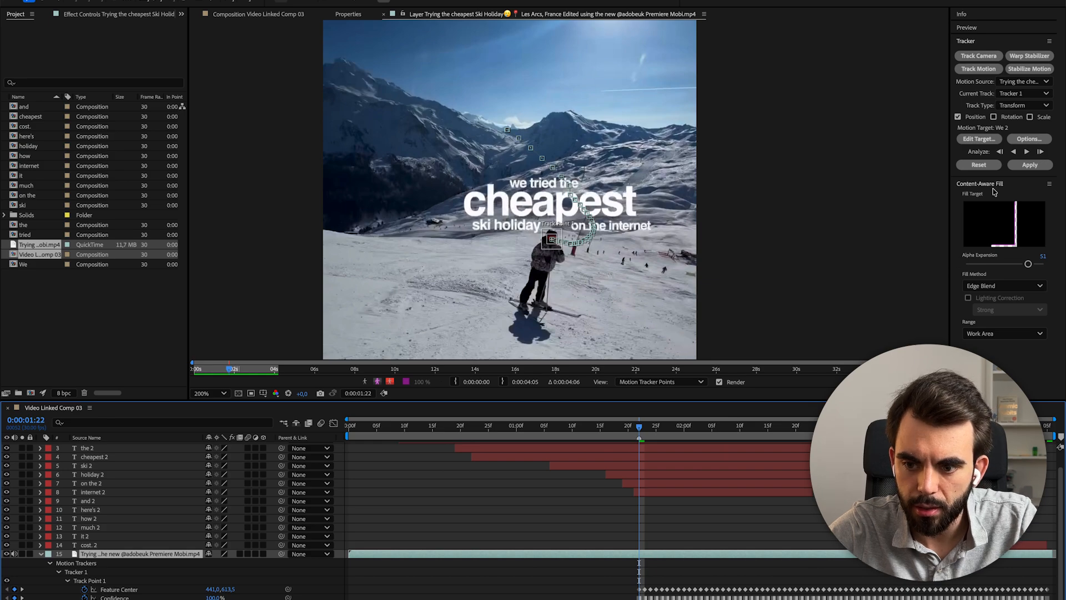
click(1014, 152)
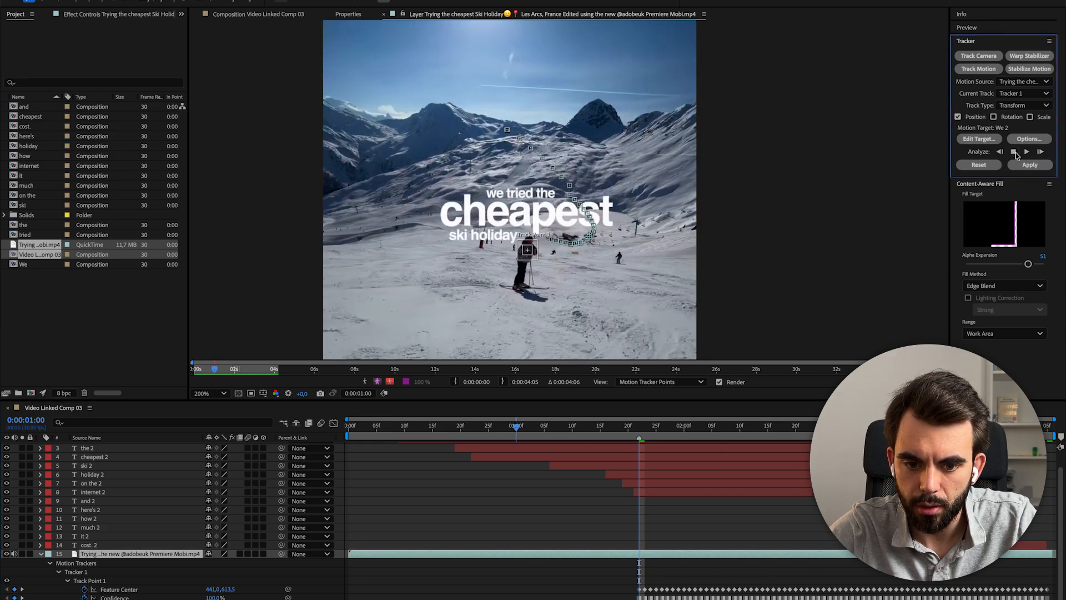
scroll(697, 510, up, 1)
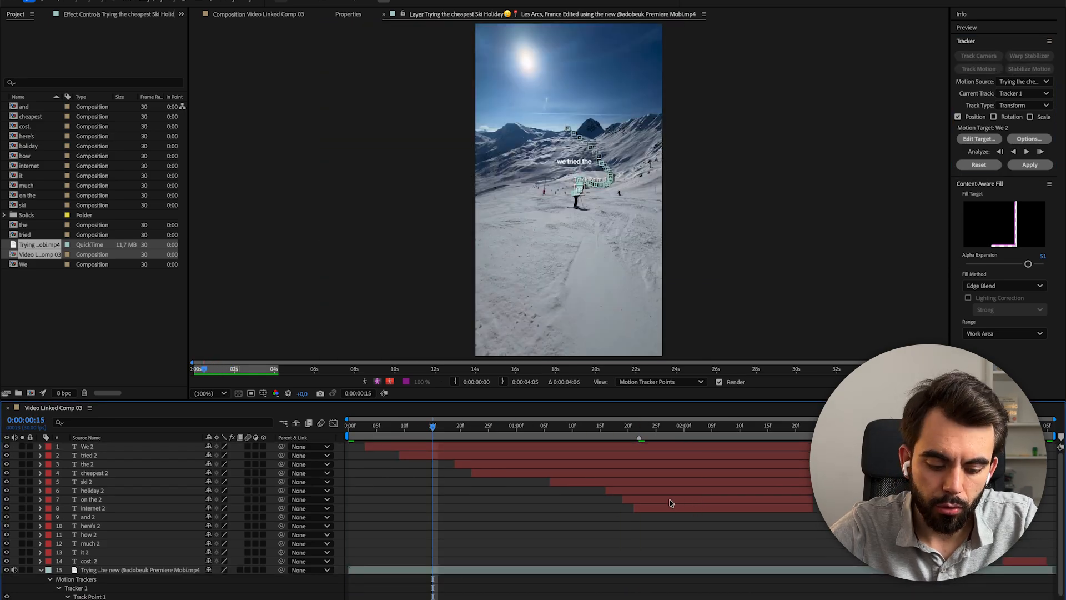
Step: Create a null object at the top of the layer stack and change its label colour to white
key(ctrl+alt+shift+y)
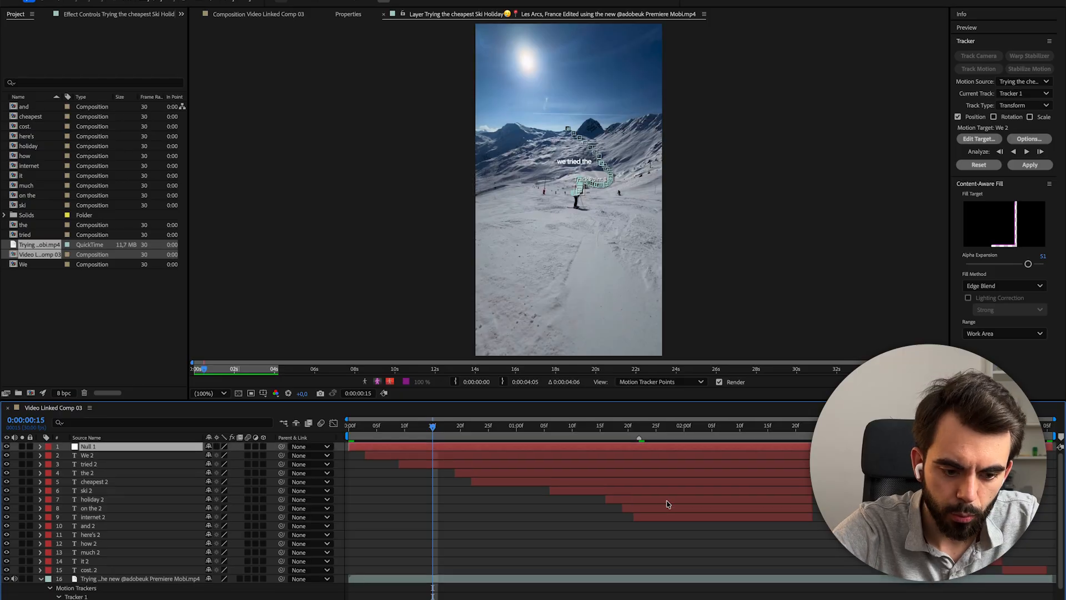
click(48, 447)
click(91, 593)
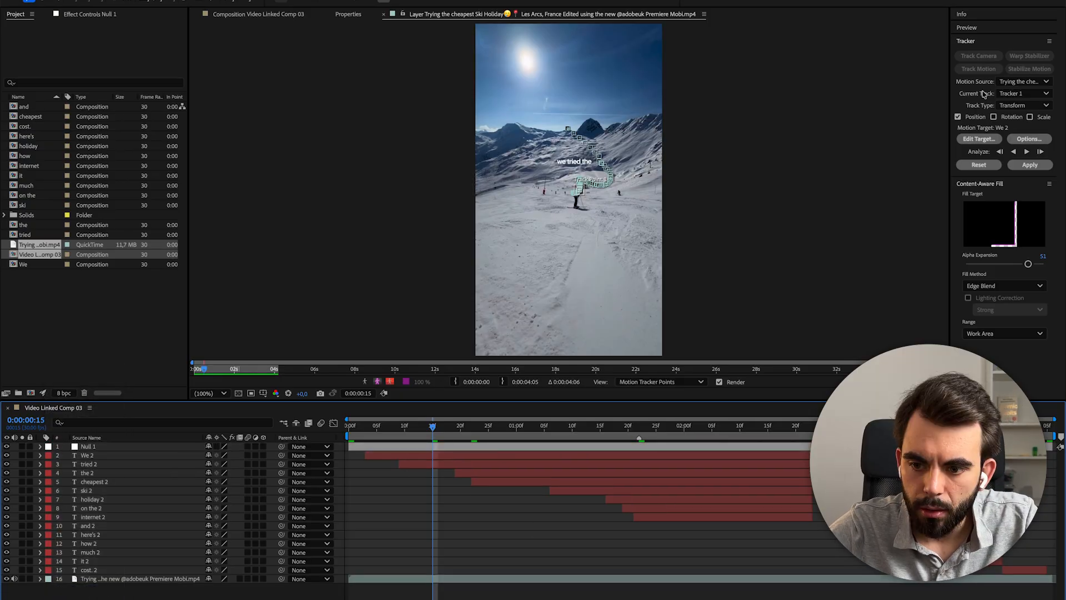
Step: Set the tracker's motion target to Null 1 and apply the tracking data in X and Y
click(978, 140)
click(540, 294)
click(547, 310)
click(610, 333)
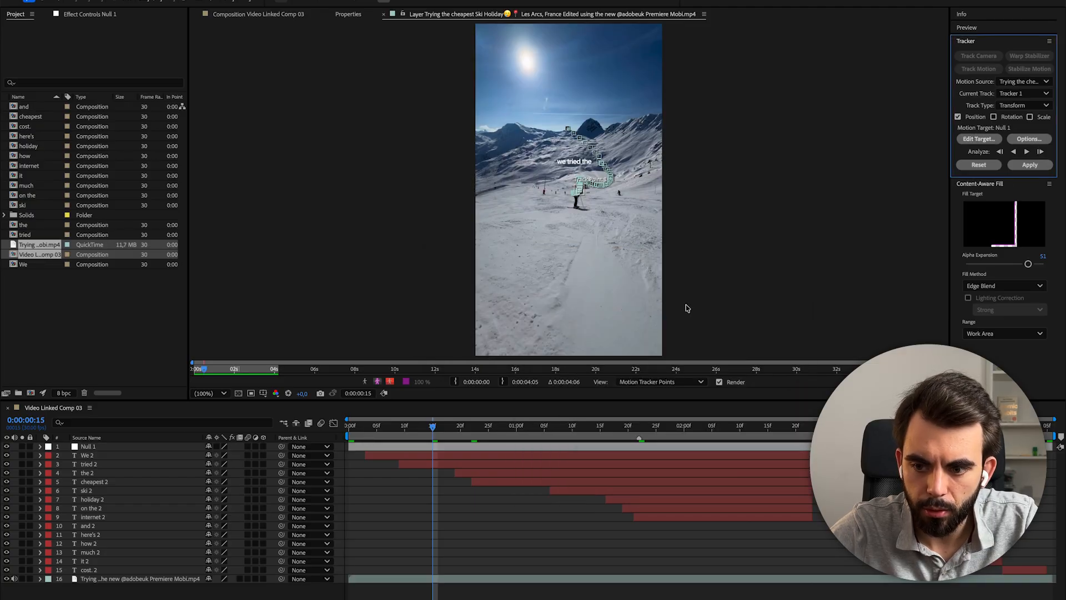
click(1029, 166)
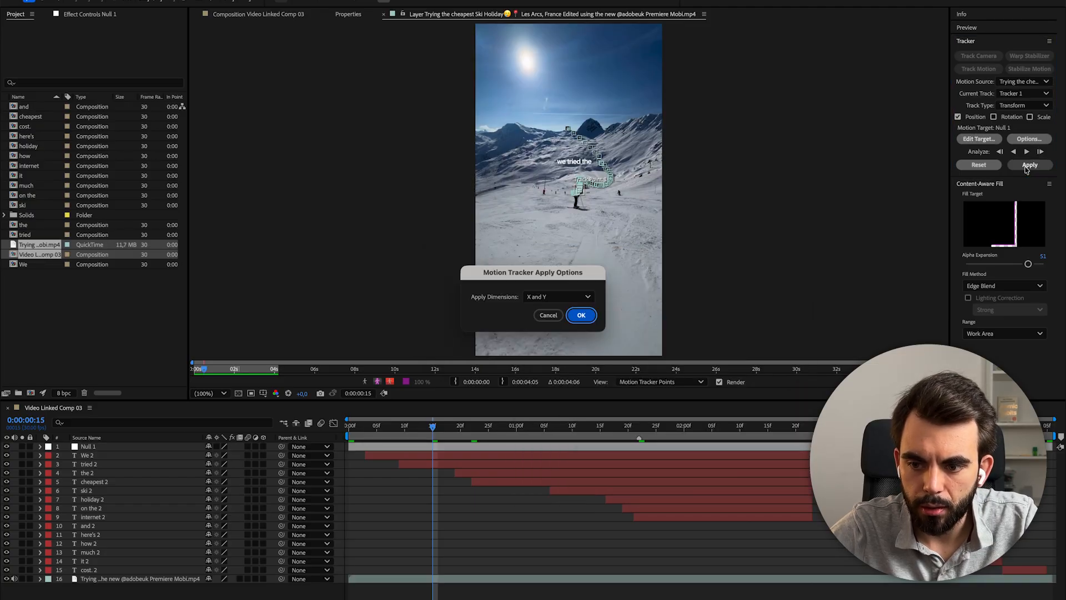
click(577, 315)
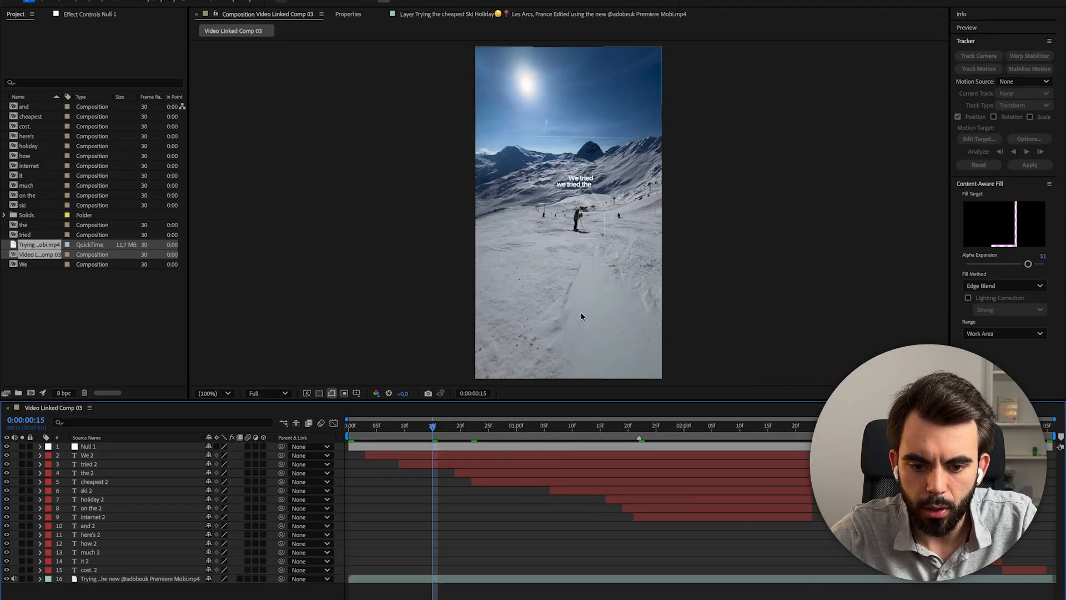
Step: At 0:00:01:22, parent the text layers from We to internet to Null 1 and preview the tracked caption
click(640, 429)
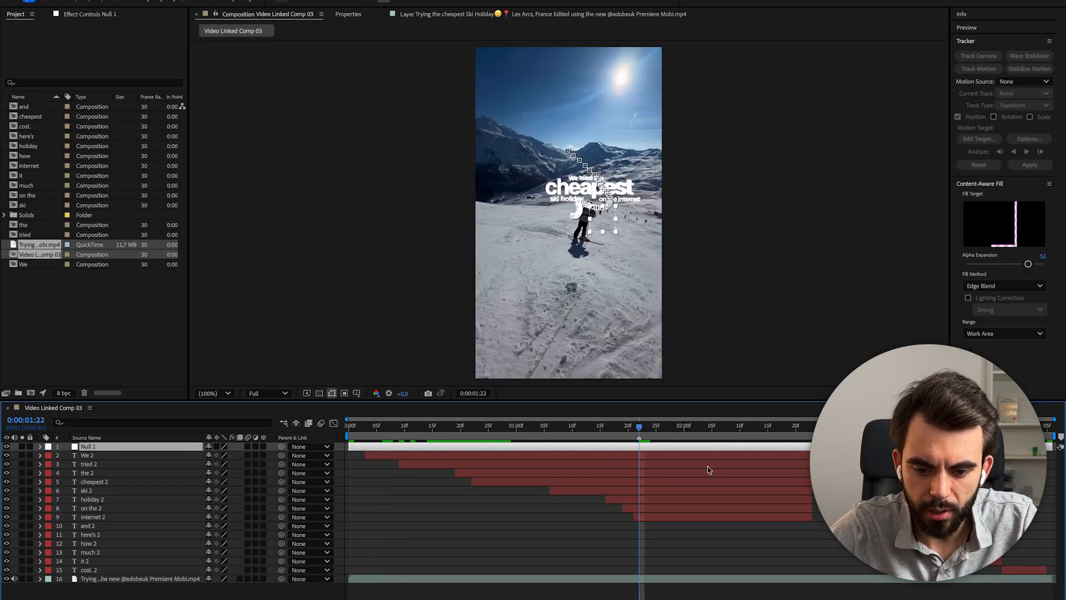
drag(697, 459, 667, 525)
drag(284, 519, 186, 448)
drag(646, 423, 477, 442)
key(space)
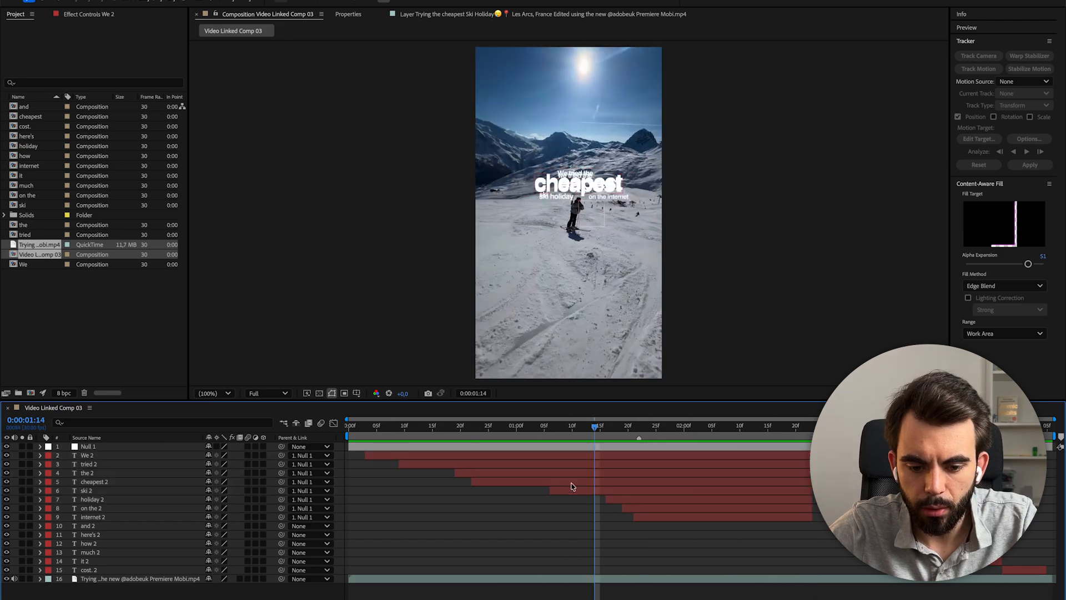
drag(550, 491, 582, 495)
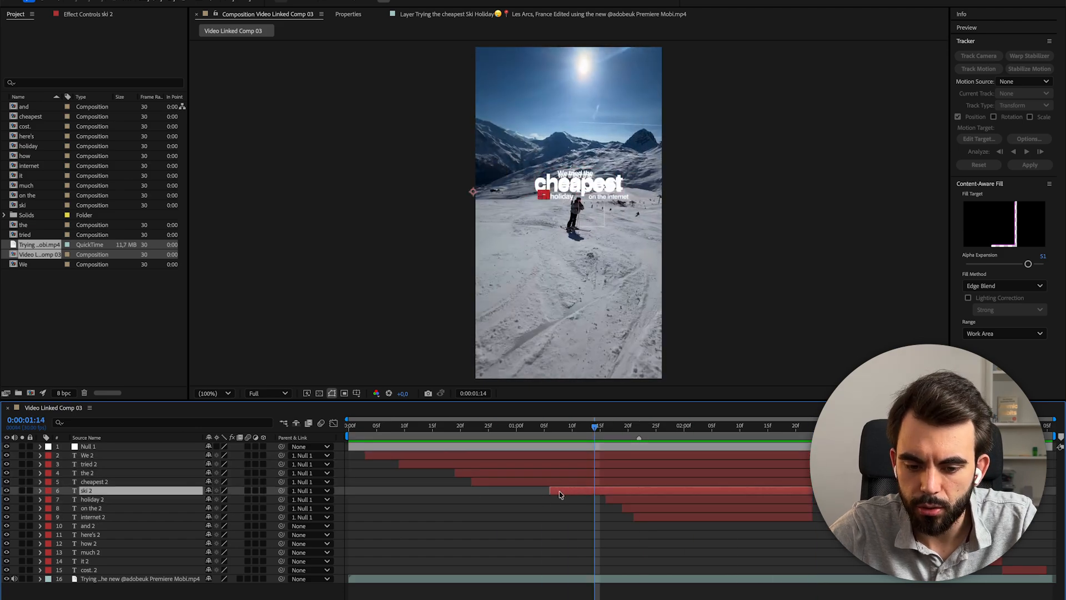
key(space)
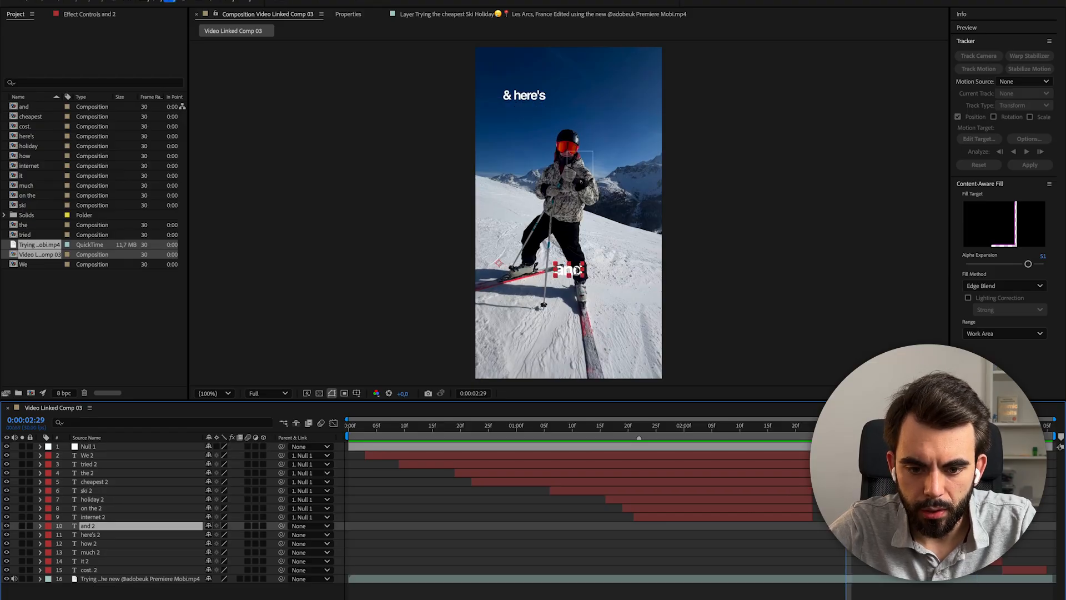
Step: Replace the "and" text with "&" and match its size and position to the burned-in ampersand
drag(499, 264, 640, 363)
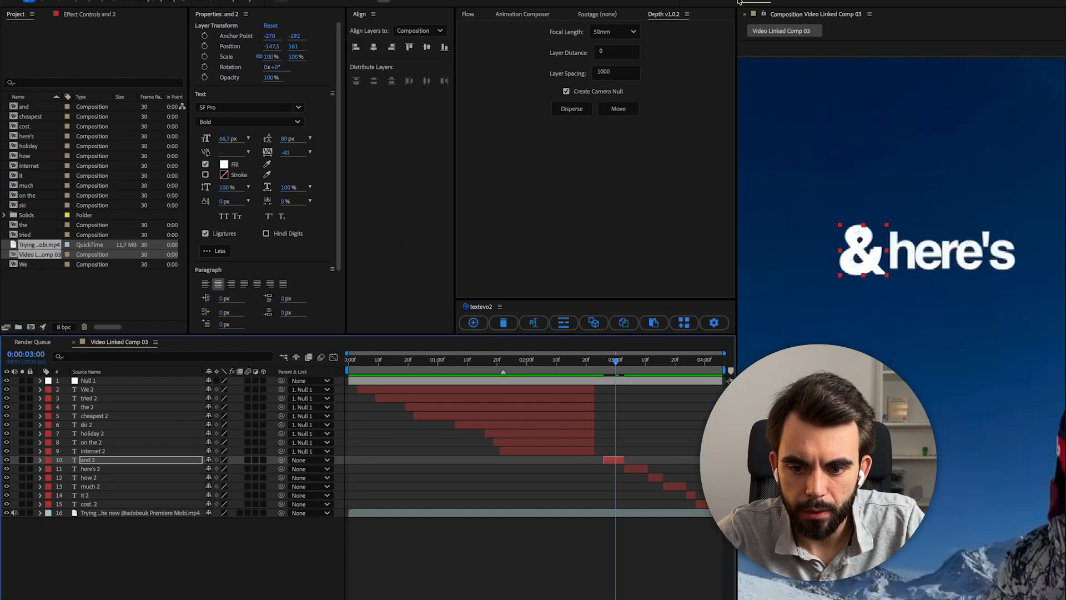
drag(227, 139, 221, 139)
key(v)
drag(865, 249, 866, 252)
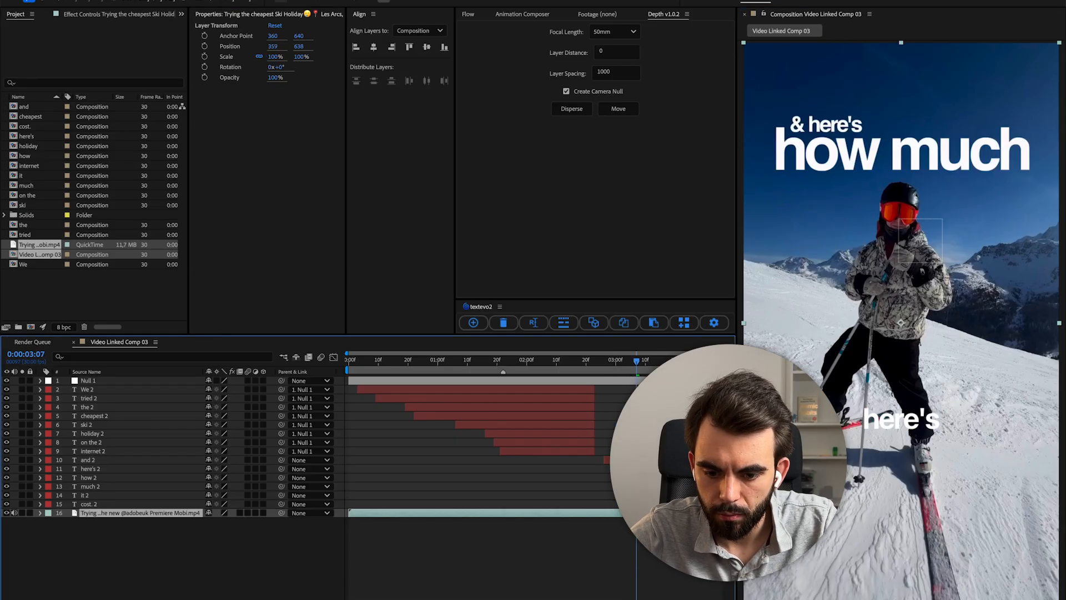
Step: Move "here's" beside the "&" and place "it" and "cost." below "much", following the burned-in caption
drag(901, 419, 834, 125)
click(90, 487)
click(85, 495)
drag(900, 420, 1005, 180)
drag(695, 362, 622, 361)
click(85, 495)
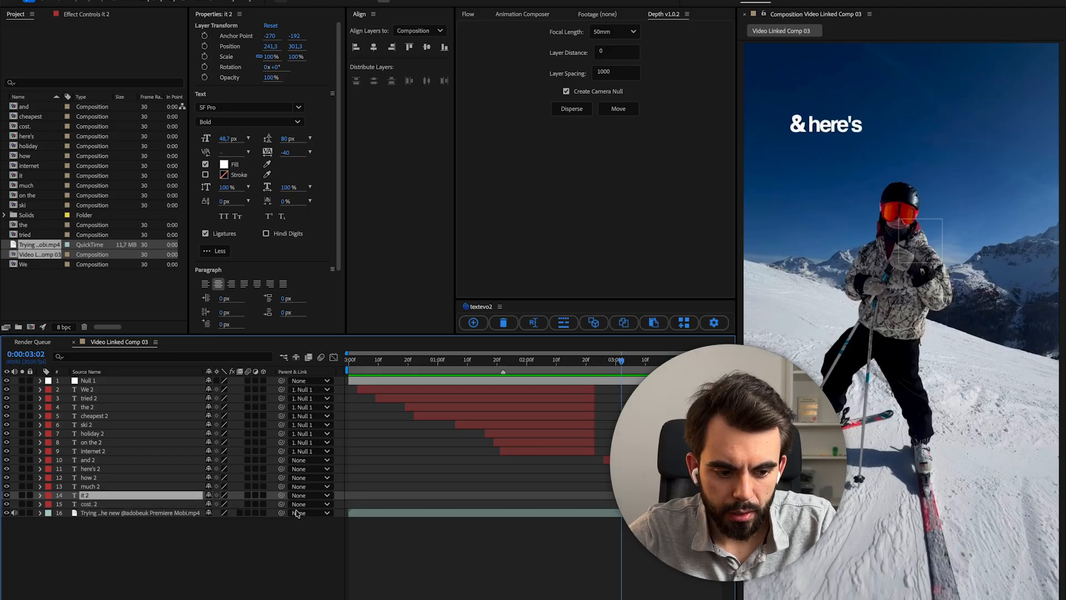
Step: Hide the ski video layer, preview the second caption from 0:00:02:27 on its own, and show the video again
click(6, 513)
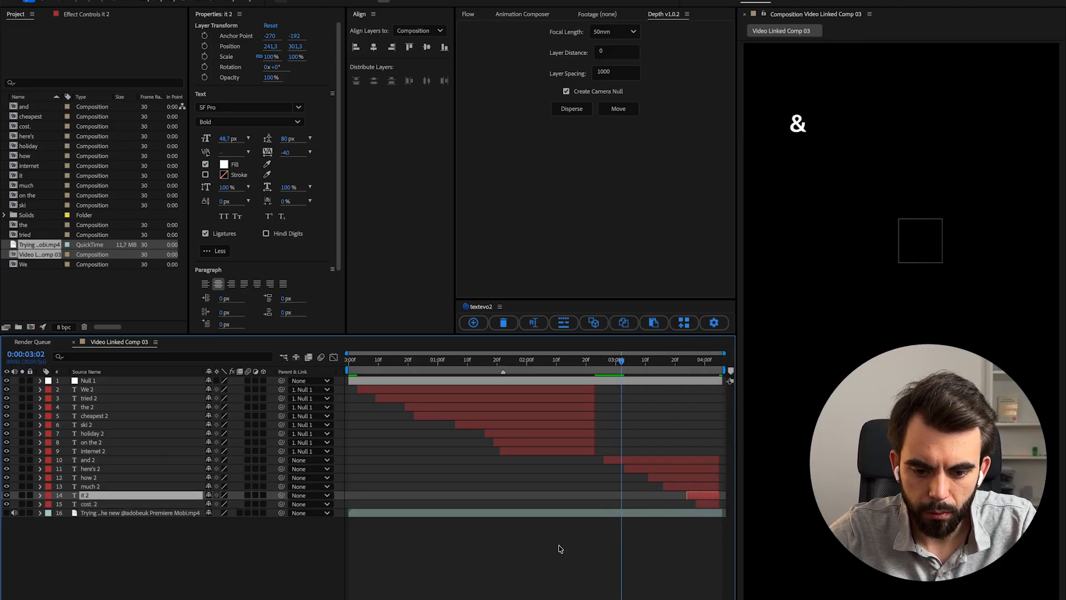
drag(622, 369, 607, 369)
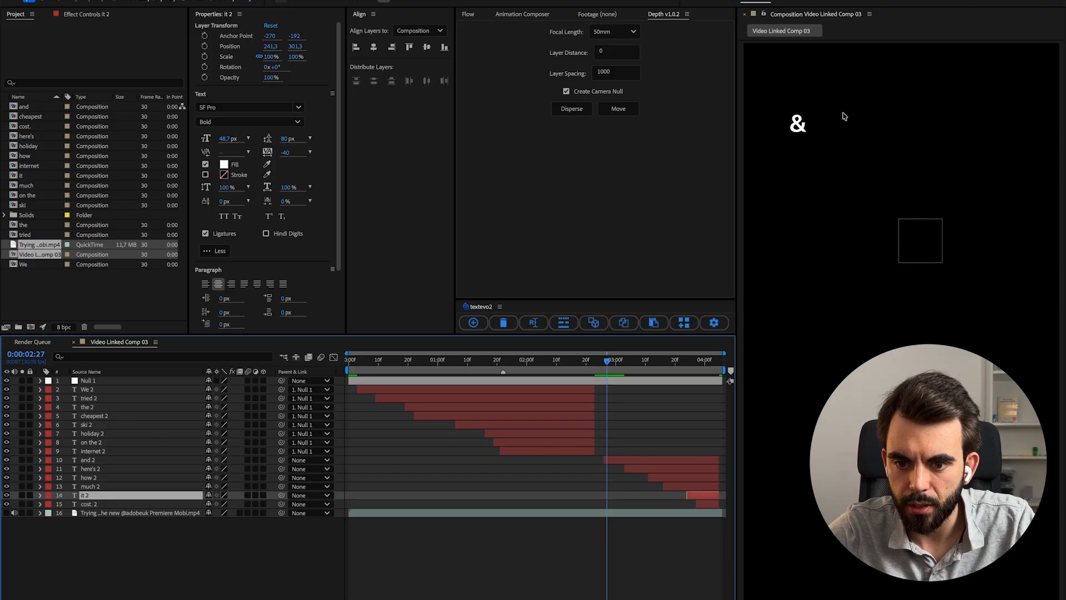
key(space)
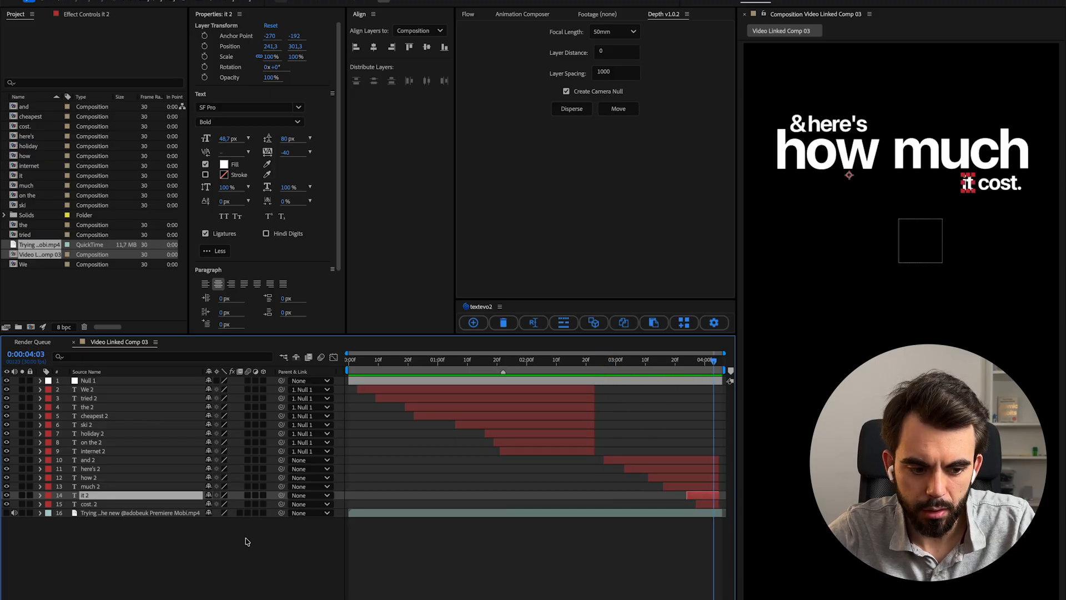
click(7, 513)
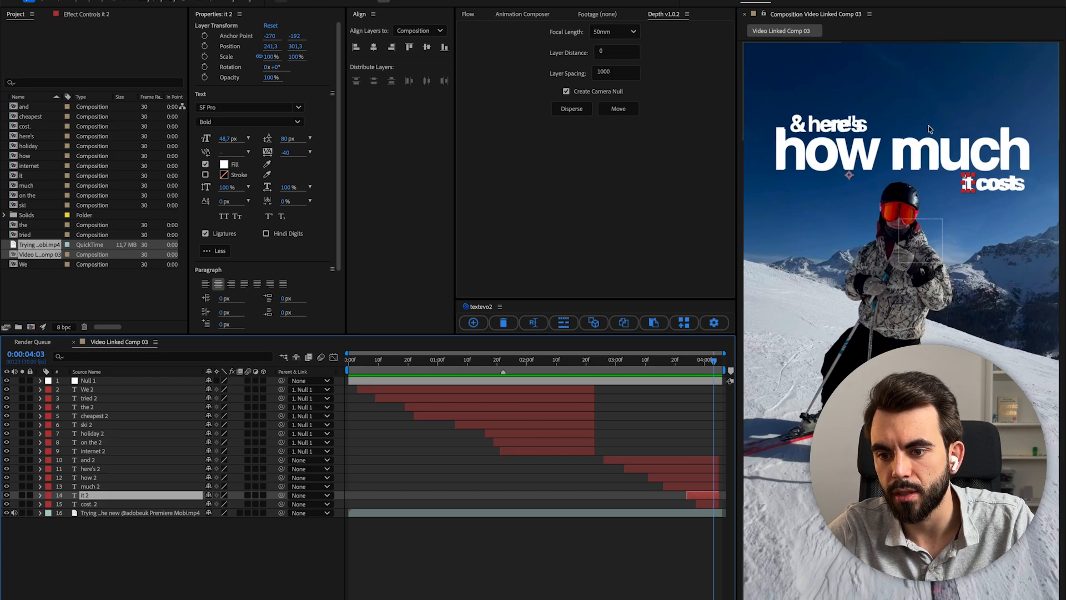